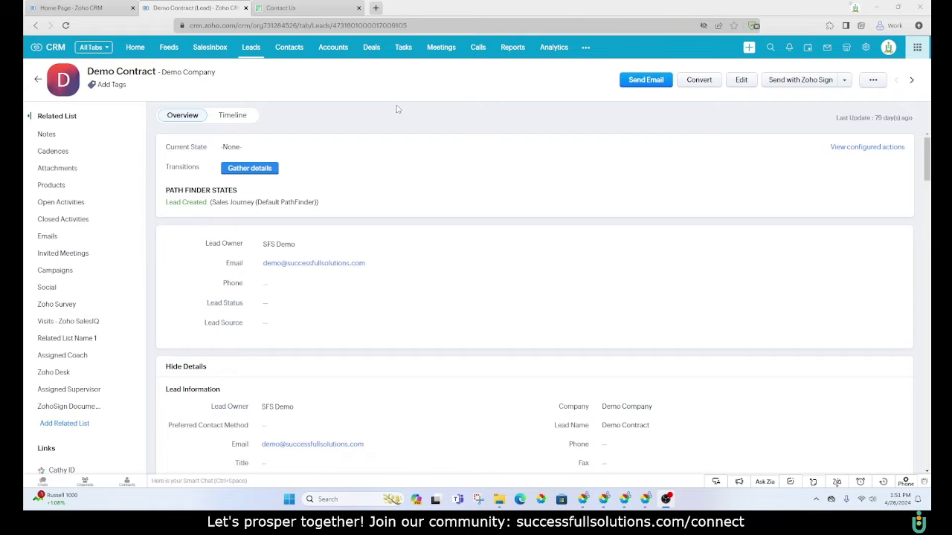
# Open the Standard layout of the Leads module from the Modules and Fields setup.
pyautogui.click(865, 47)
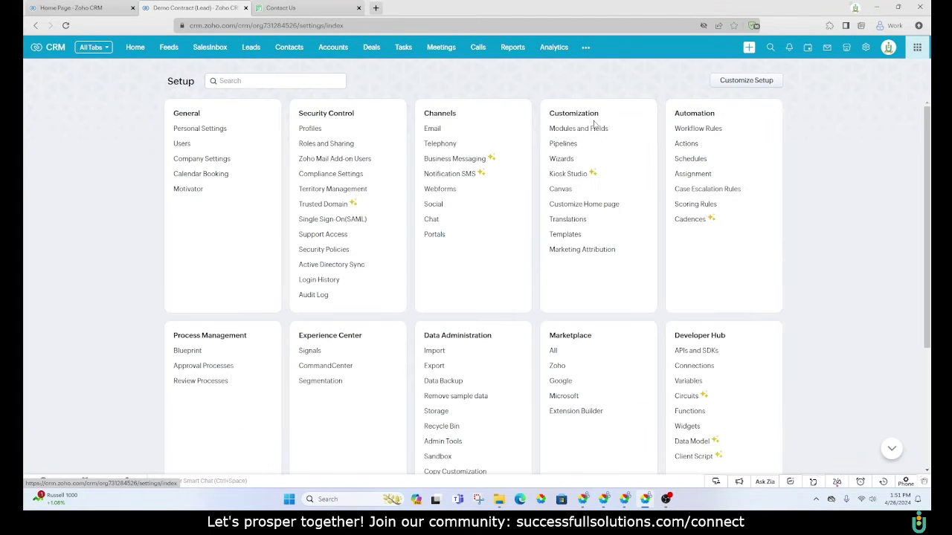
pyautogui.click(572, 130)
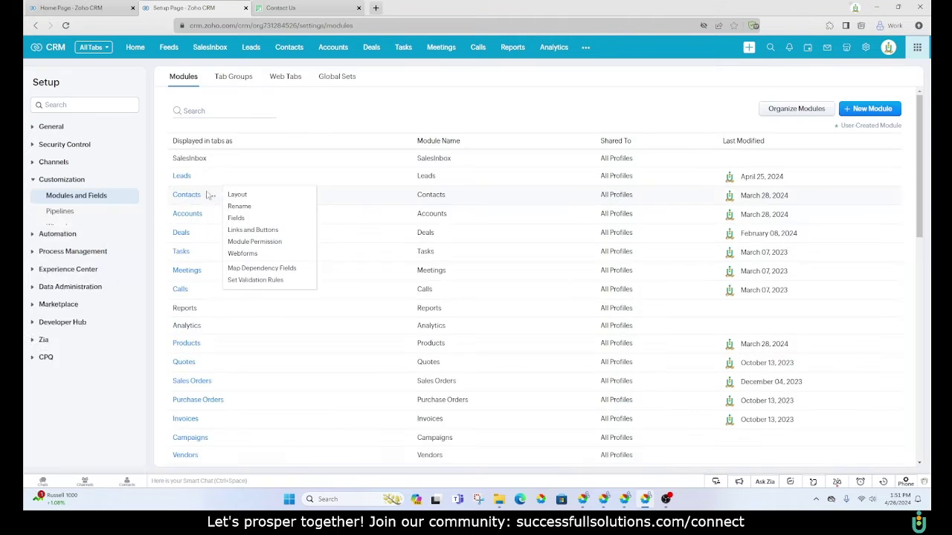
pyautogui.moveTo(202, 176)
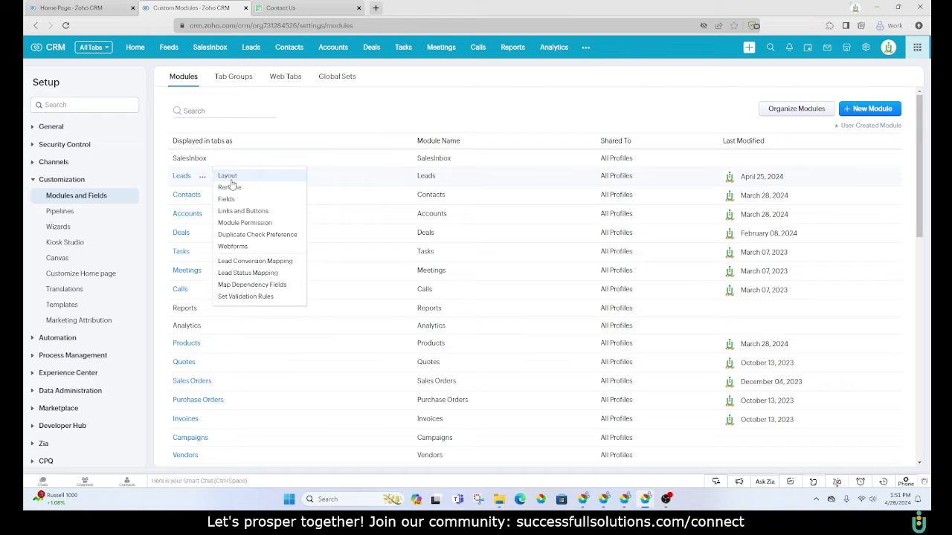
pyautogui.click(229, 177)
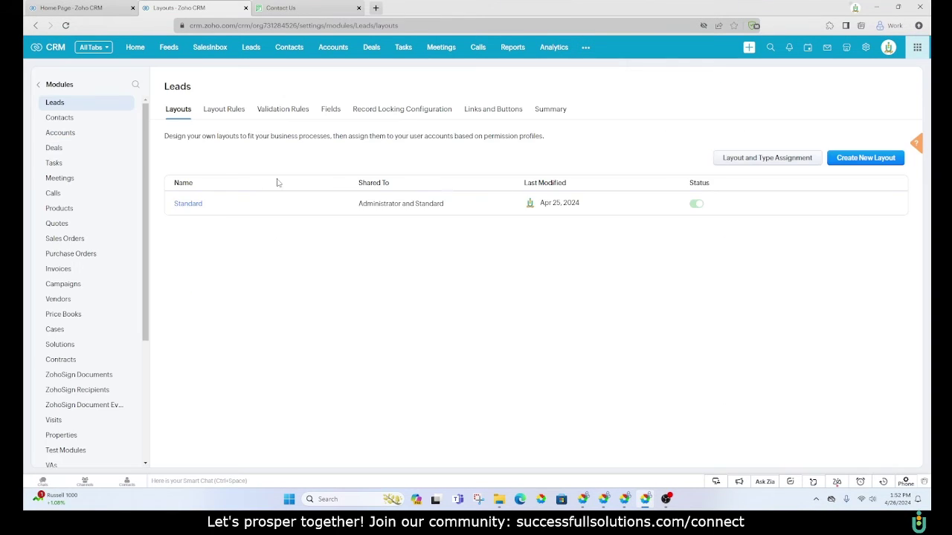
pyautogui.click(186, 208)
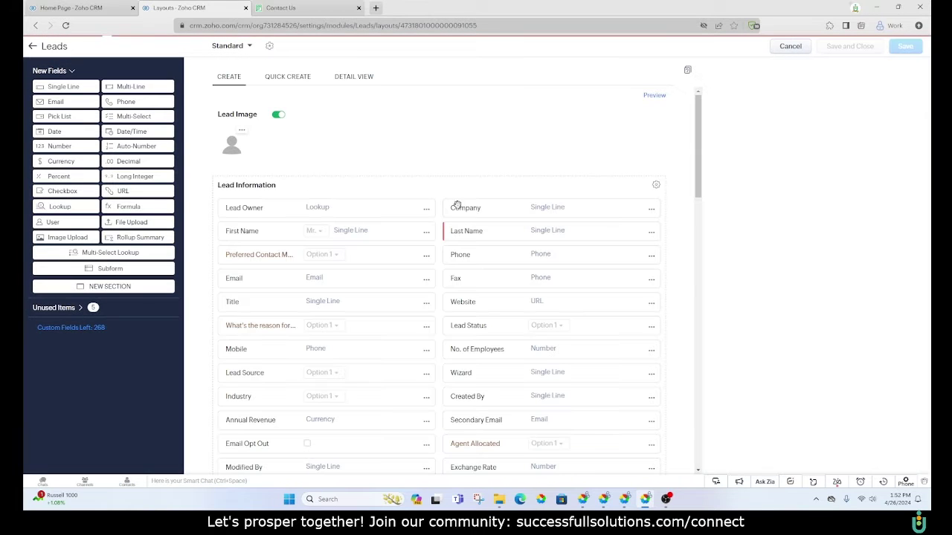
# Open the properties of the Lead Status field and expand its pick list options to full view.
pyautogui.click(651, 327)
pyautogui.click(622, 368)
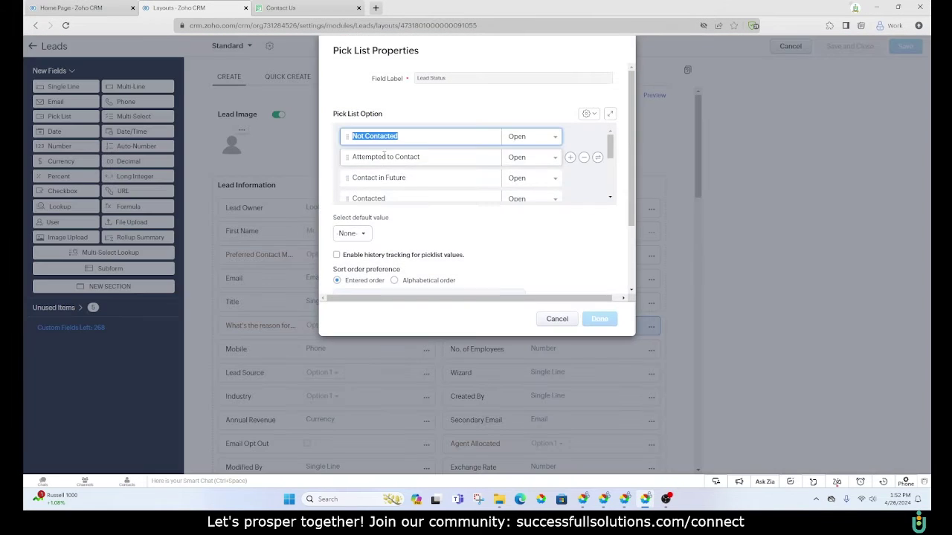
pyautogui.click(610, 113)
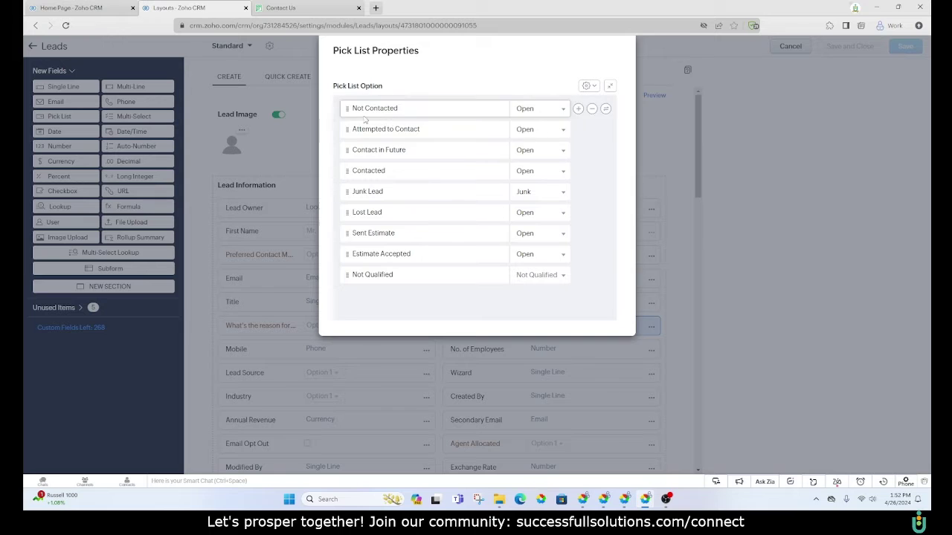
# Review the Lead Status options, including Sent Estimate, Estimate Accepted and Not Qualified, and leave the layout editor without saving.
pyautogui.click(353, 232)
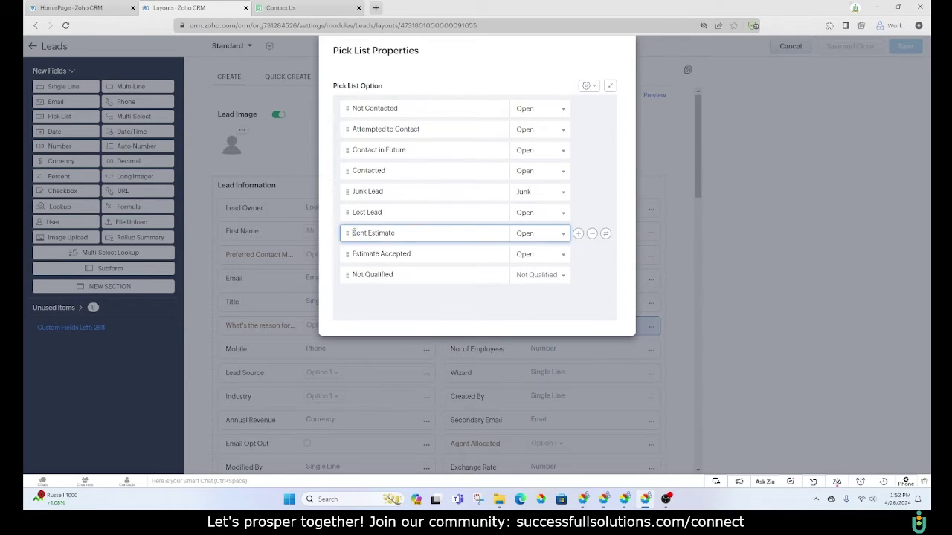
pyautogui.moveTo(353, 233); pyautogui.dragTo(428, 253)
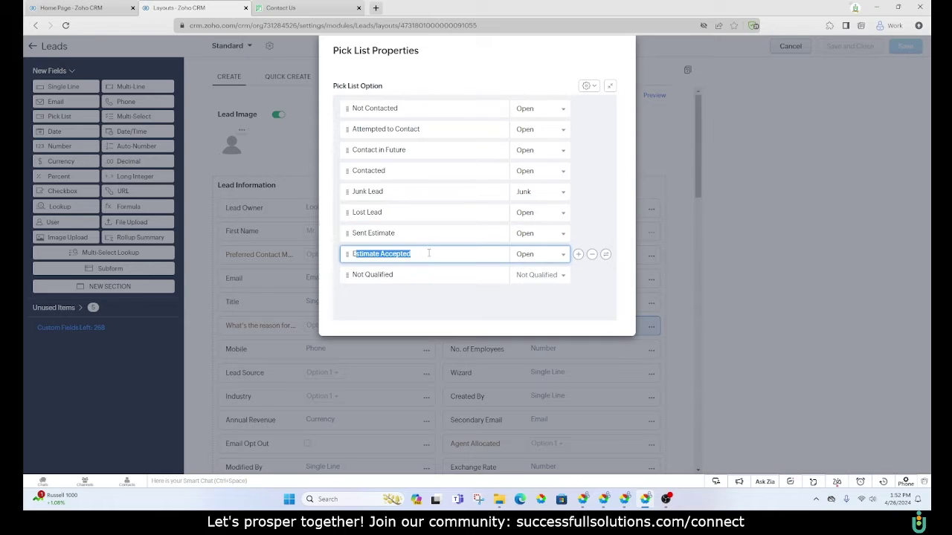
pyautogui.click(428, 254)
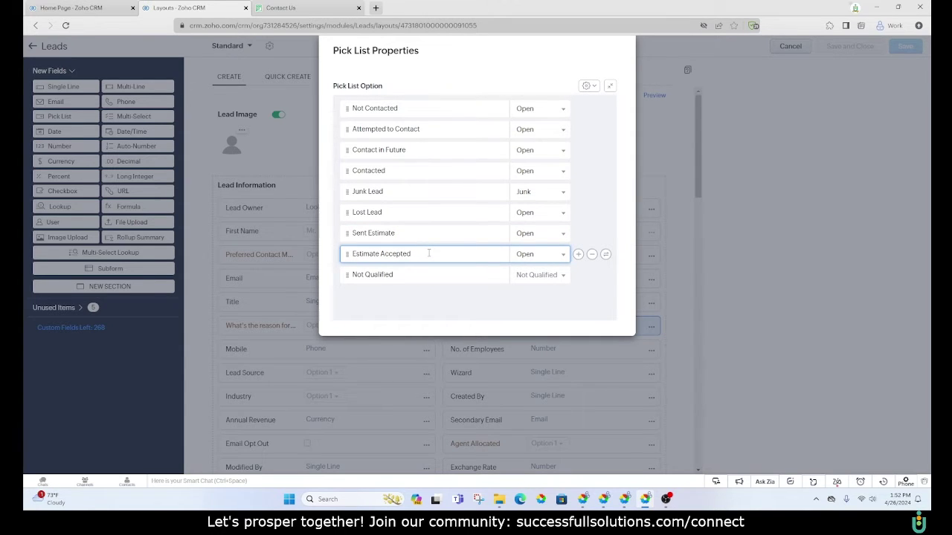
pyautogui.moveTo(428, 253); pyautogui.dragTo(330, 255)
pyautogui.click(449, 318)
pyautogui.click(428, 275)
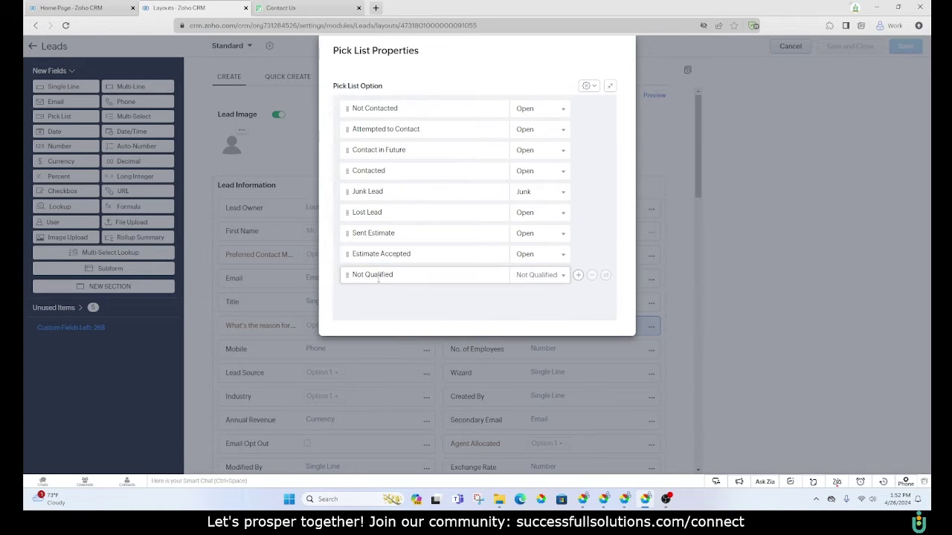
pyautogui.tripleClick(428, 274)
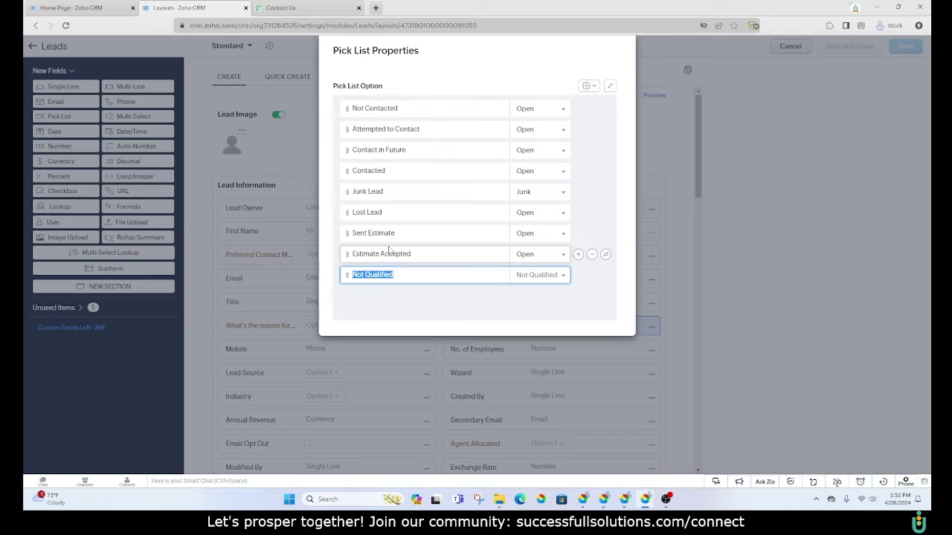
pyautogui.click(611, 88)
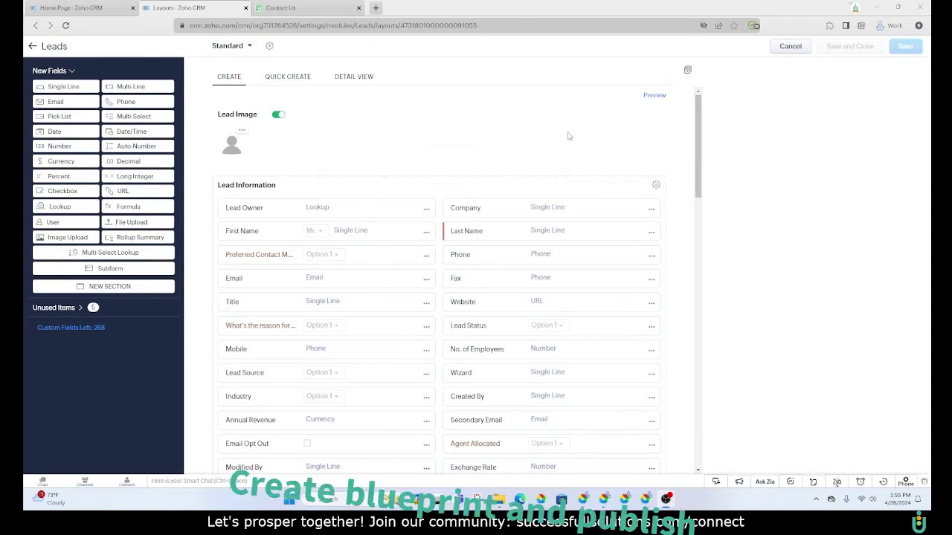
pyautogui.click(790, 46)
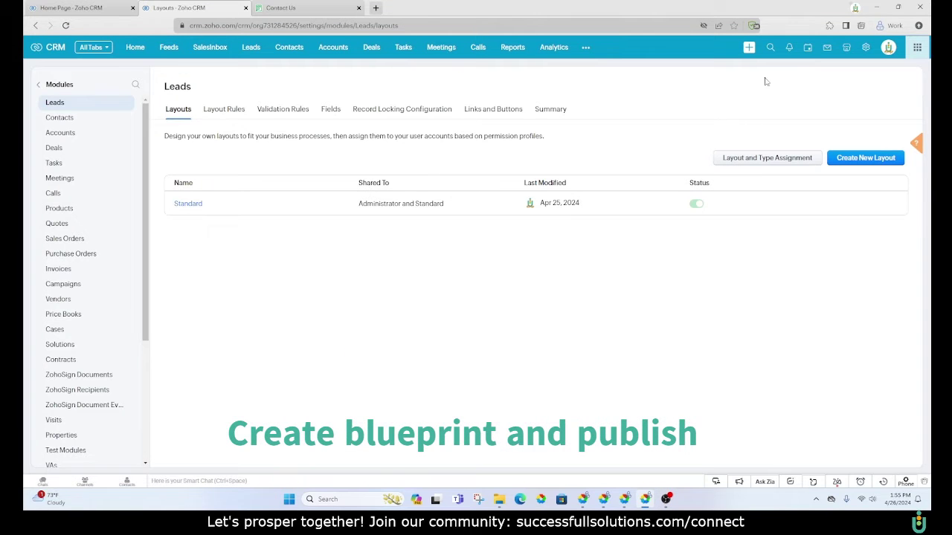
# View the existing Lead nurturing process blueprint from Process Management and exit it without changes.
pyautogui.click(865, 47)
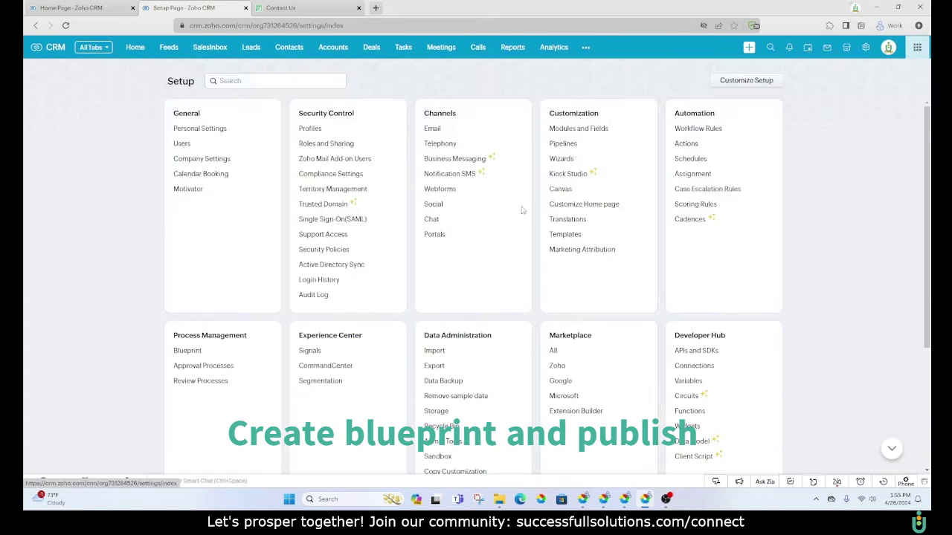
pyautogui.click(186, 351)
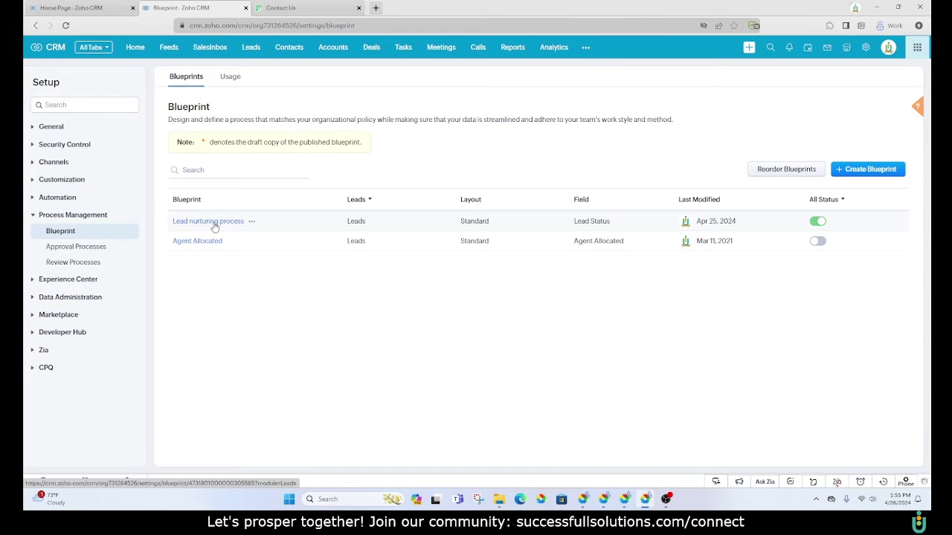
pyautogui.click(215, 222)
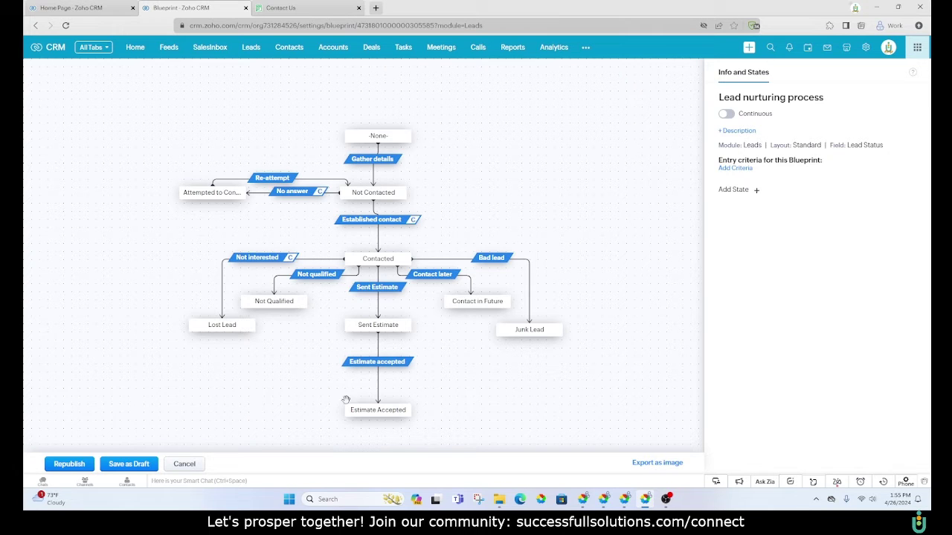
pyautogui.click(184, 466)
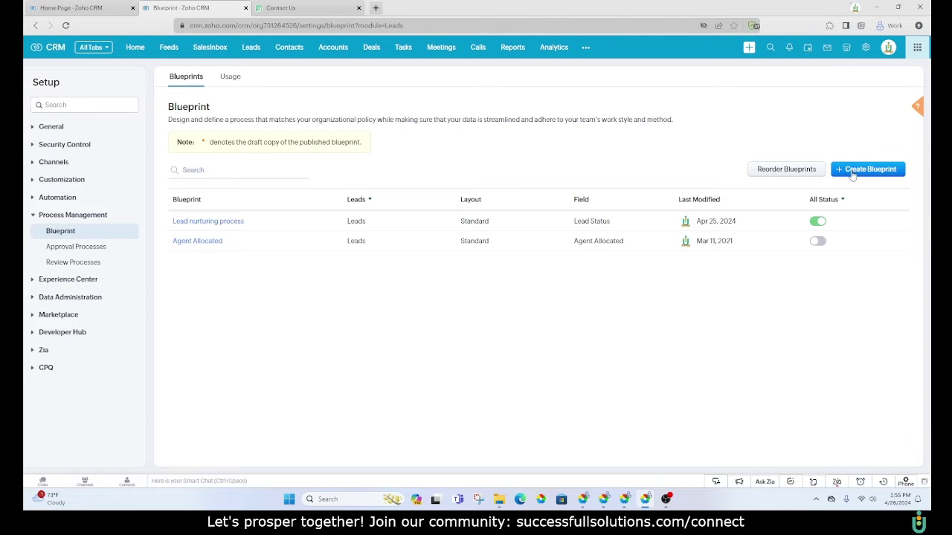
# Create a blueprint named Lead Nurturing for the Leads module, with the Standard layout and the Lead Status field.
pyautogui.click(852, 170)
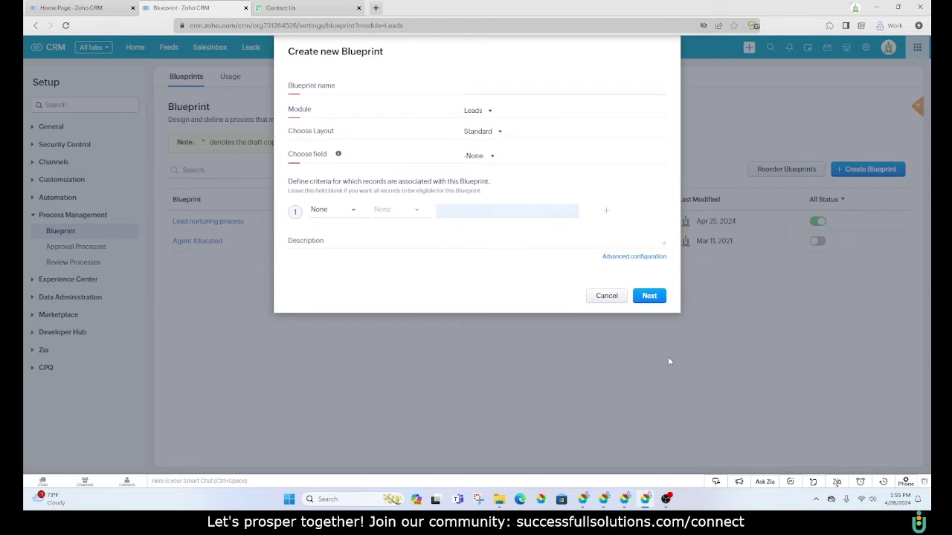
pyautogui.write('Lead Nurturing')
pyautogui.click(474, 112)
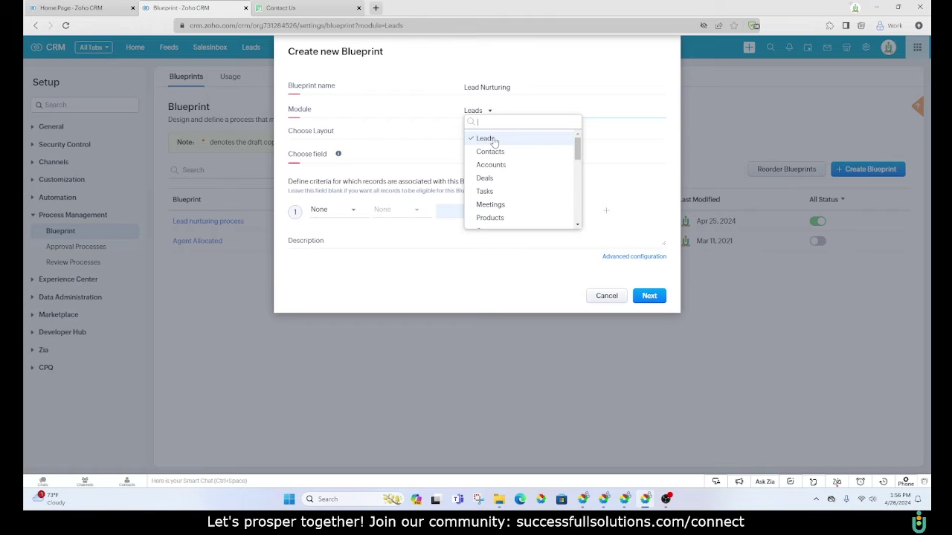
pyautogui.click(506, 138)
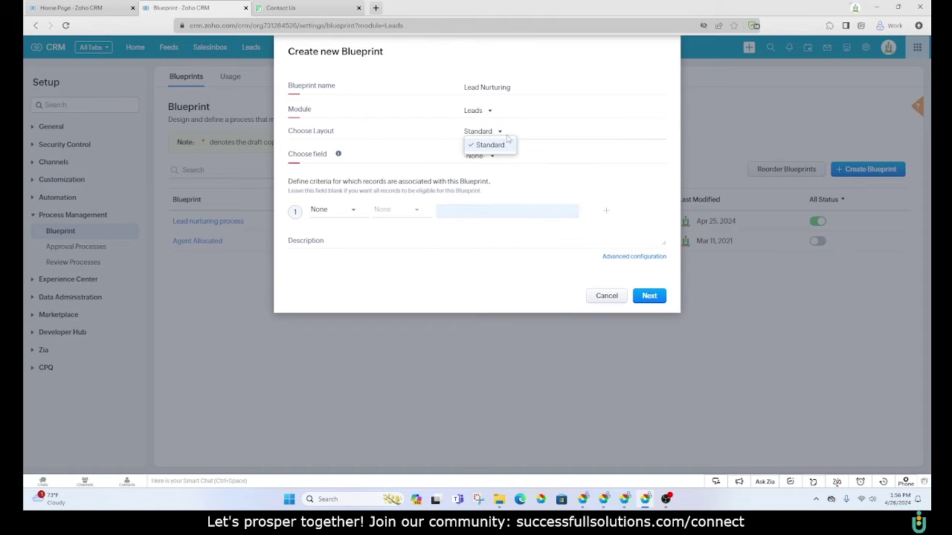
pyautogui.click(560, 175)
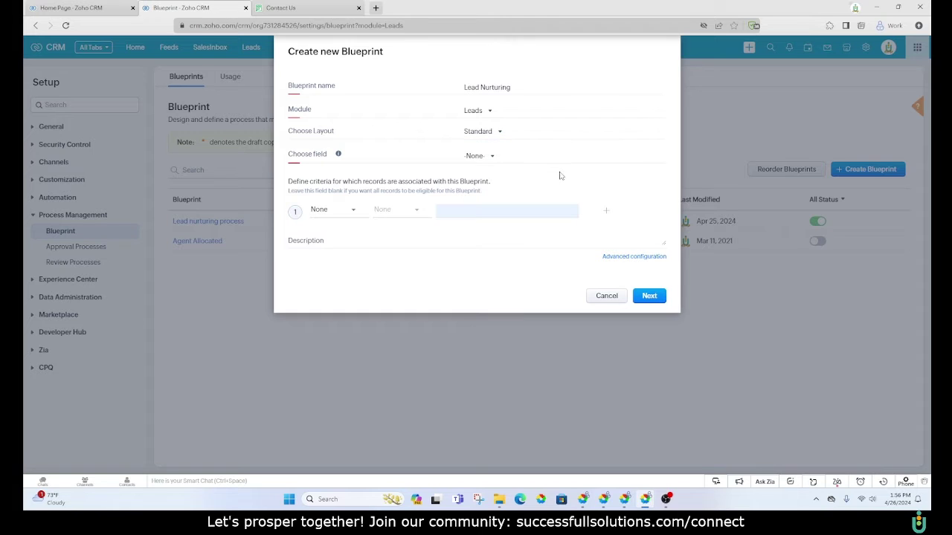
pyautogui.click(487, 157)
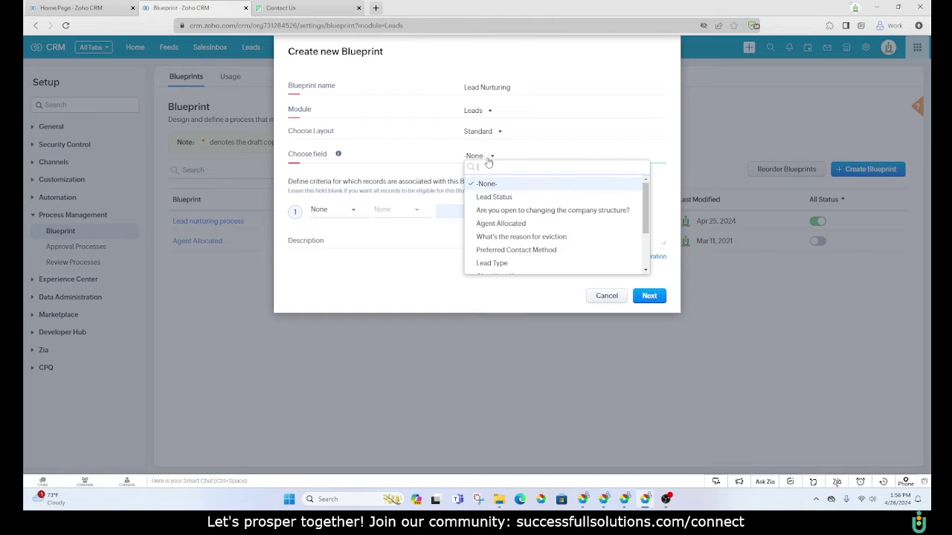
pyautogui.click(512, 200)
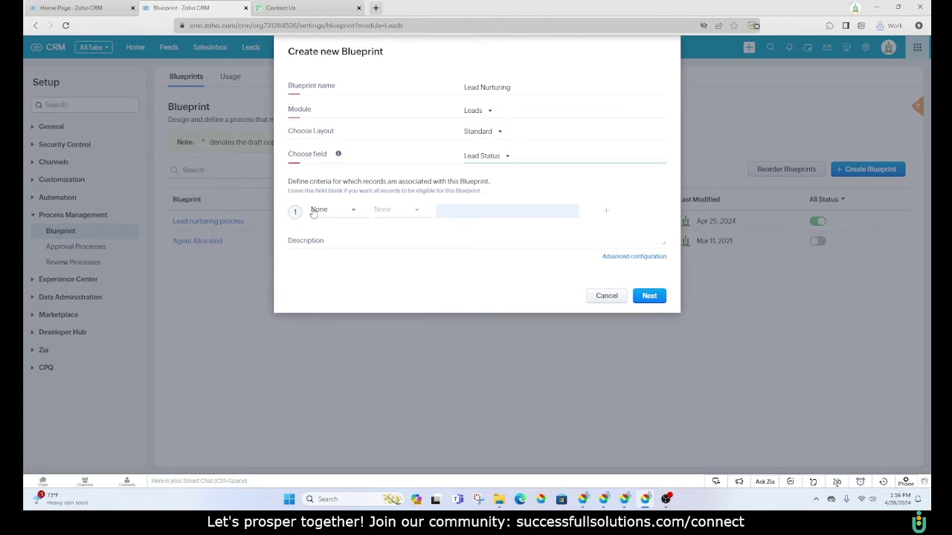
pyautogui.click(646, 297)
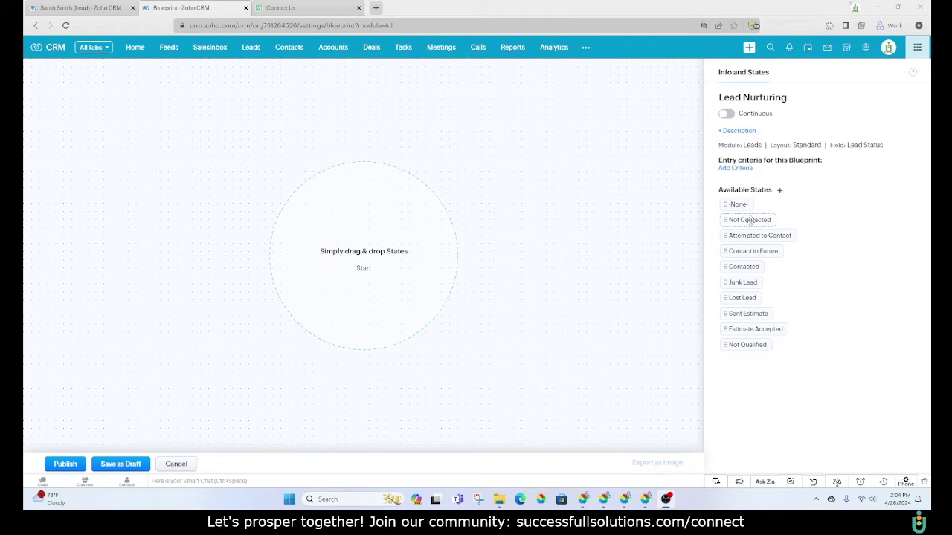
# Place the Not Contacted state below the -None- state and add a transition named Gather Info between them.
pyautogui.moveTo(744, 220); pyautogui.dragTo(366, 174)
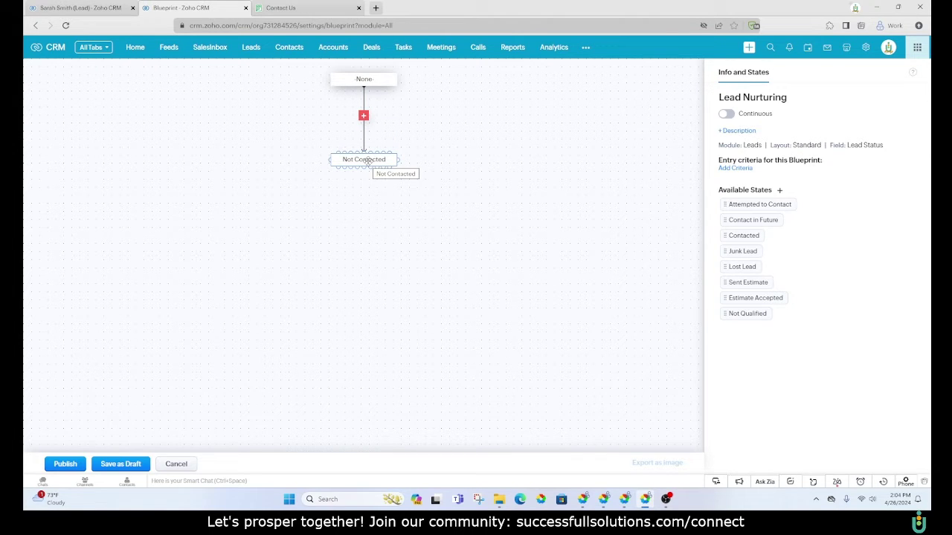
pyautogui.click(363, 115)
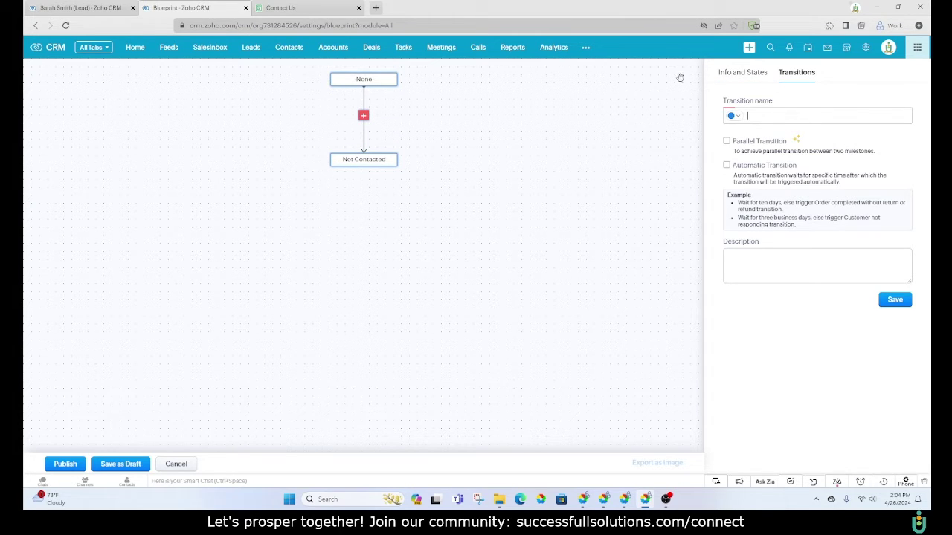
pyautogui.click(80, 8)
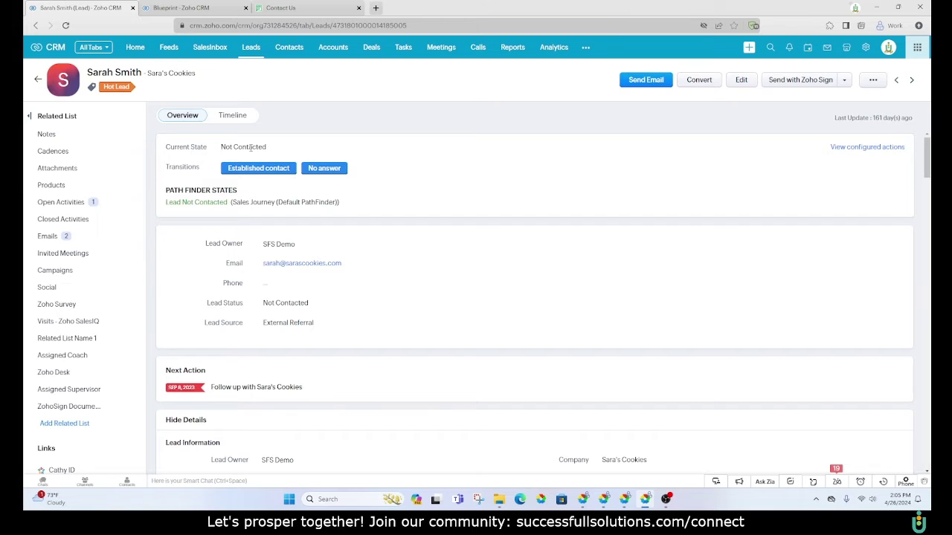
pyautogui.click(181, 8)
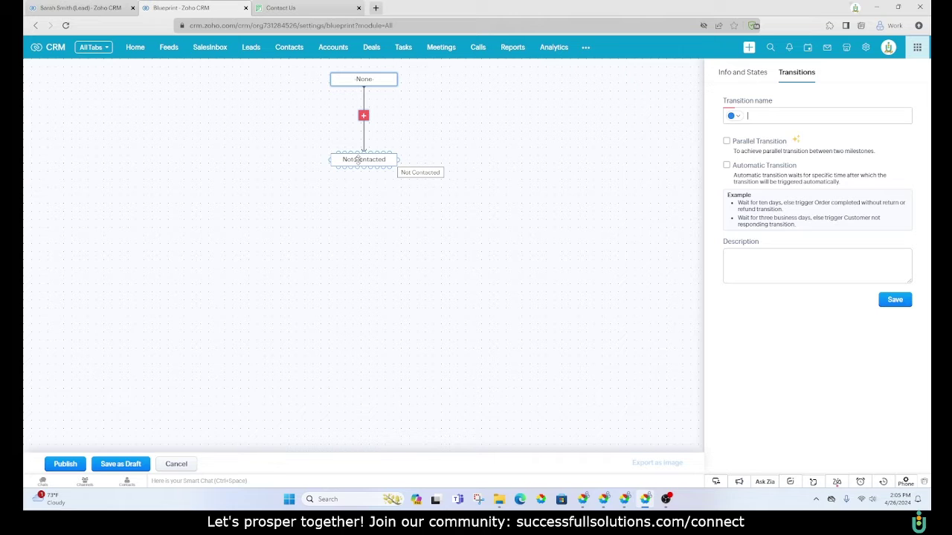
pyautogui.click(818, 115)
pyautogui.write('Gather Info')
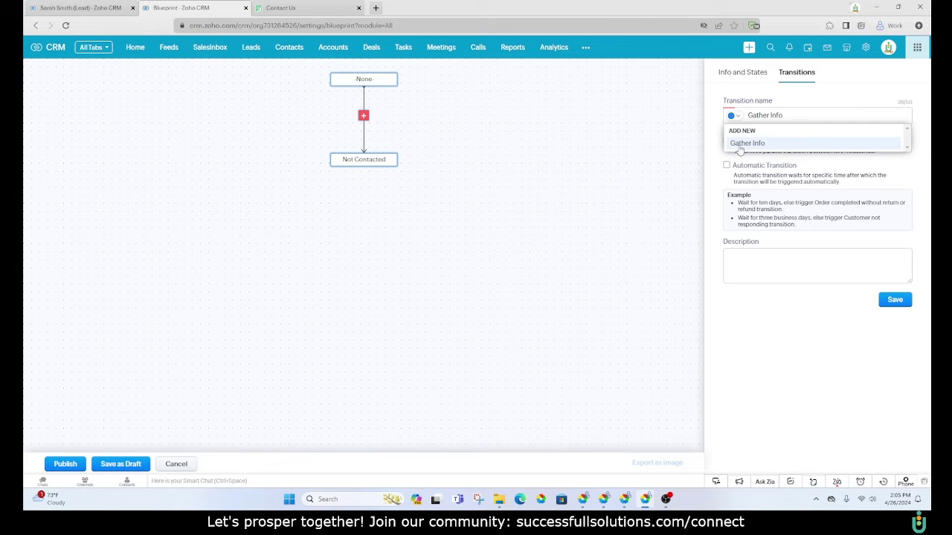
pyautogui.click(740, 144)
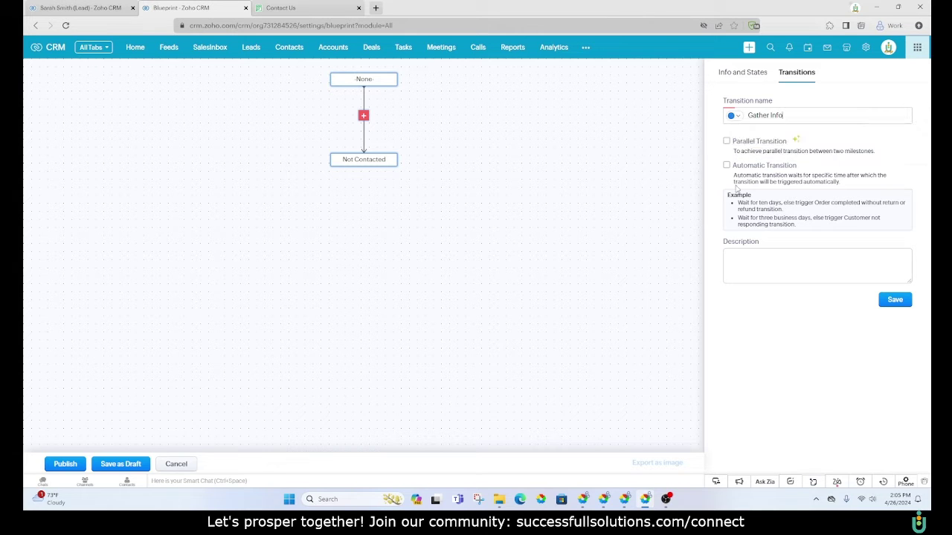
pyautogui.click(894, 305)
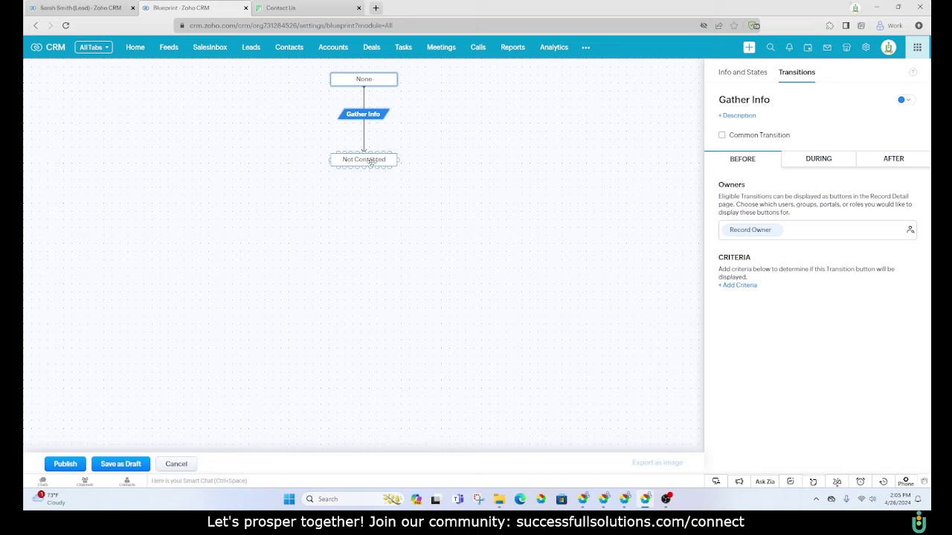
# Shift the Not Contacted state slightly on the canvas and place the Attempted to Contact state to its left.
pyautogui.moveTo(368, 163); pyautogui.dragTo(365, 167)
pyautogui.moveTo(362, 121)
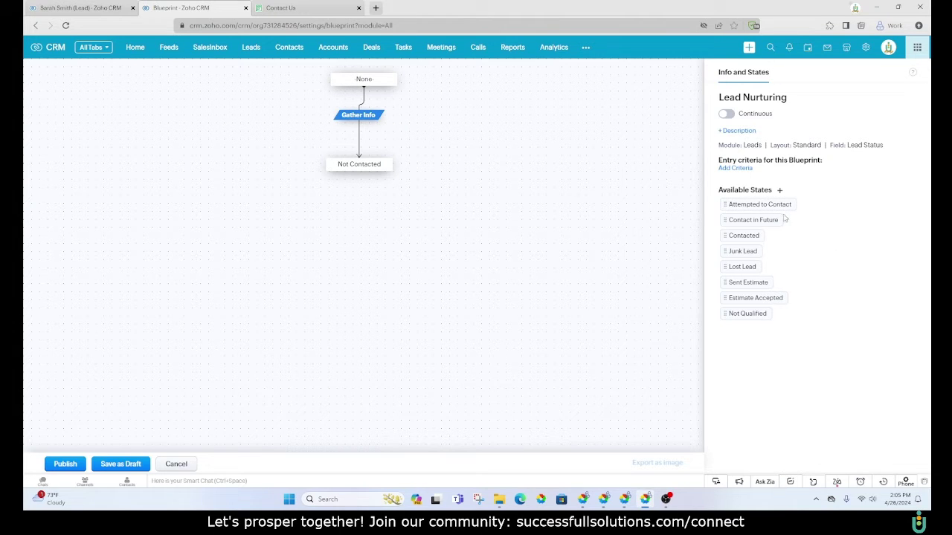
pyautogui.moveTo(771, 203); pyautogui.dragTo(165, 171)
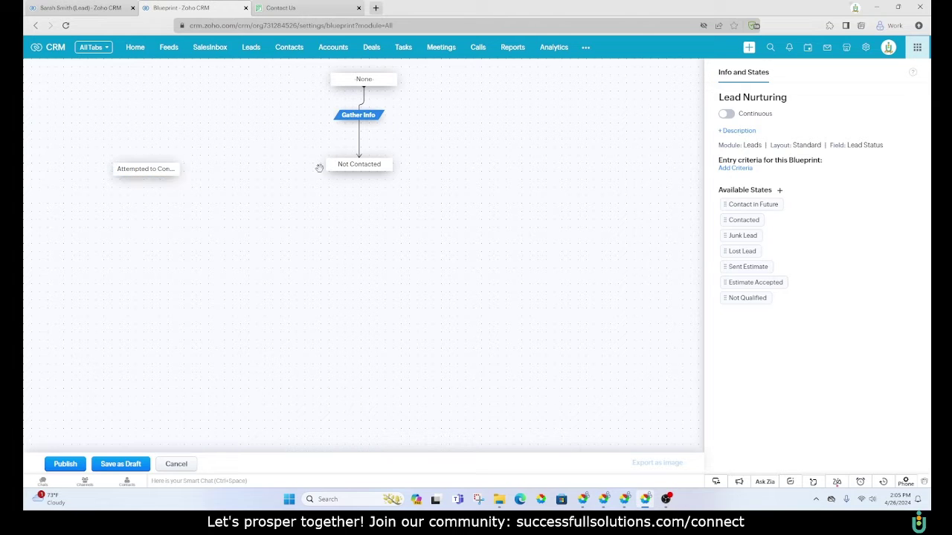
pyautogui.moveTo(162, 174)
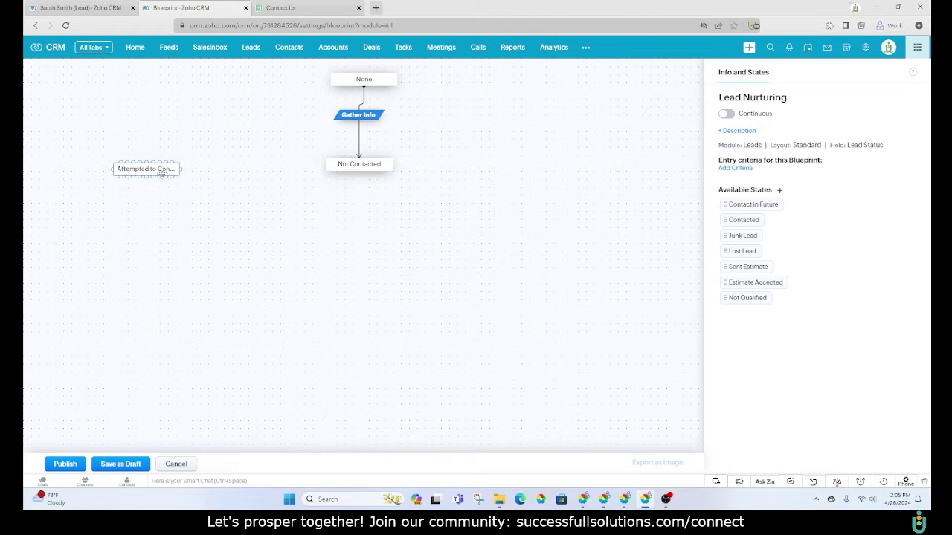
# Align the Attempted to Contact state with Not Contacted and add a transition named No answer from Not Contacted to it.
pyautogui.moveTo(162, 174); pyautogui.dragTo(171, 174)
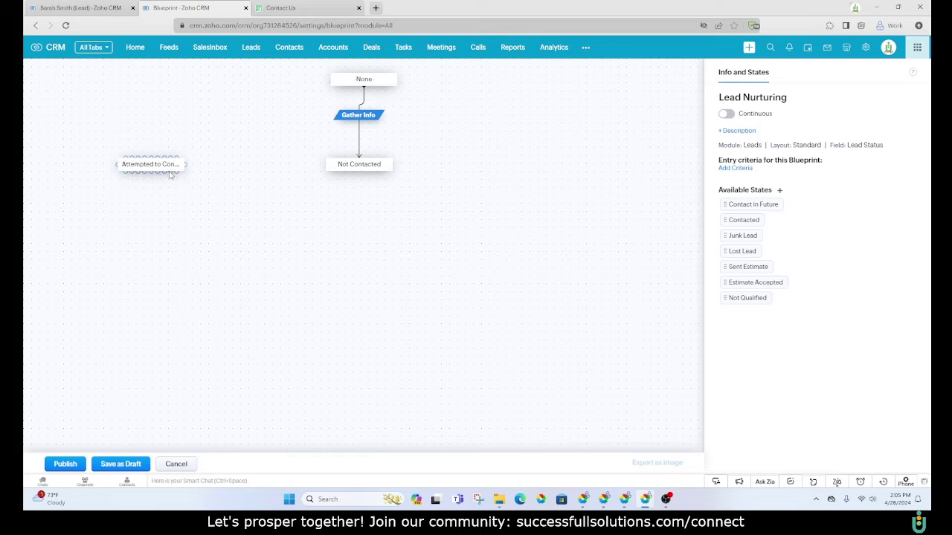
pyautogui.moveTo(331, 168)
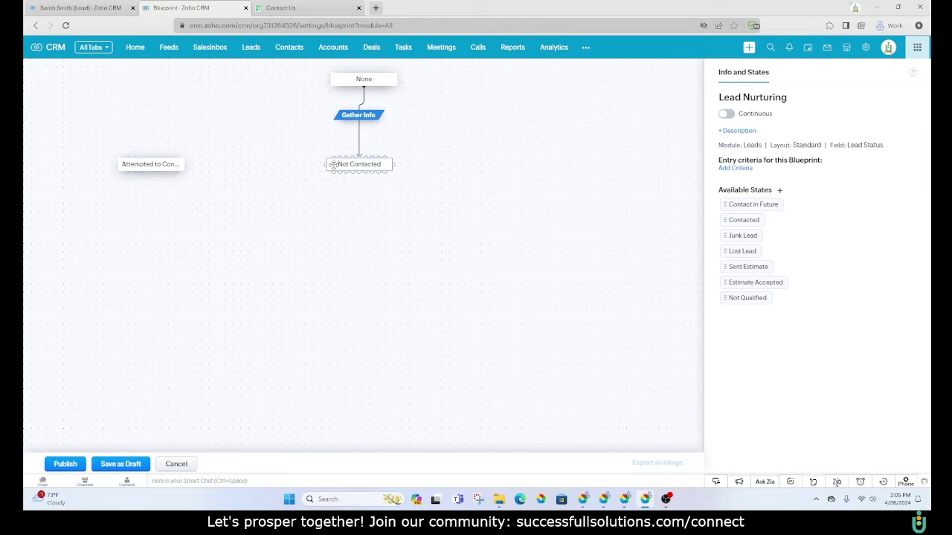
pyautogui.moveTo(325, 167); pyautogui.dragTo(183, 164)
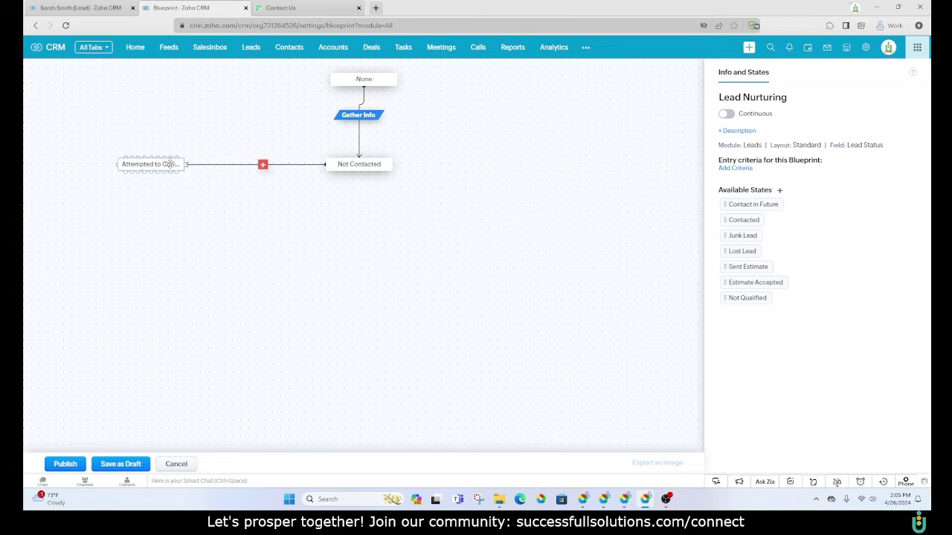
pyautogui.click(264, 165)
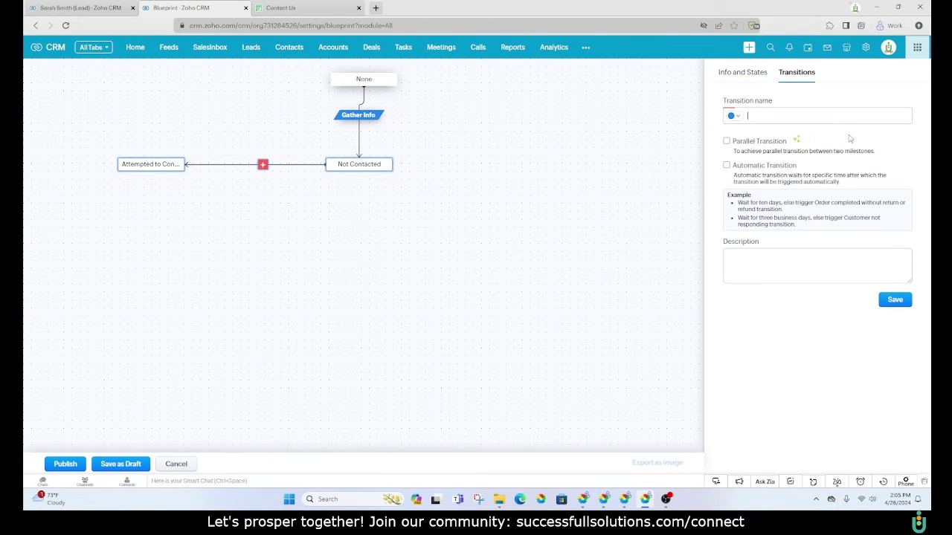
pyautogui.write('No')
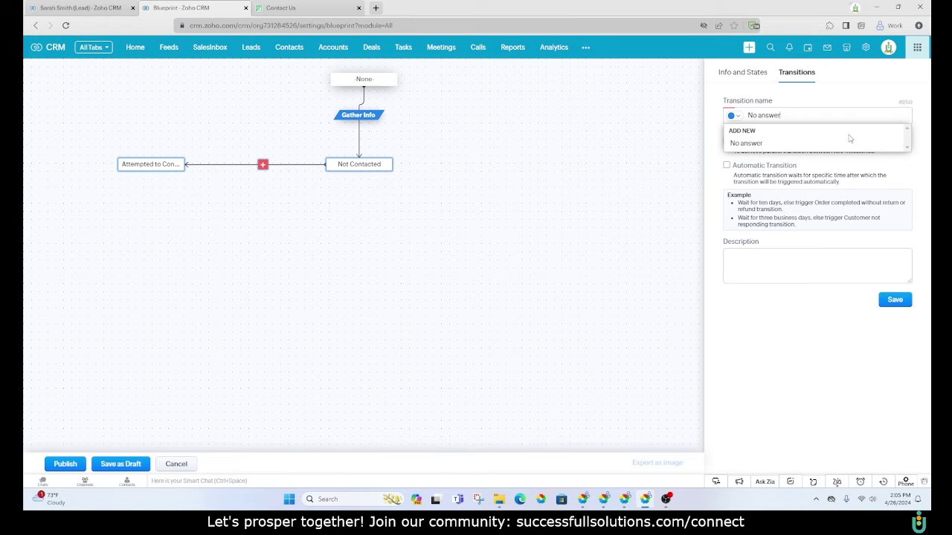
pyautogui.write(' answer')
pyautogui.click(747, 145)
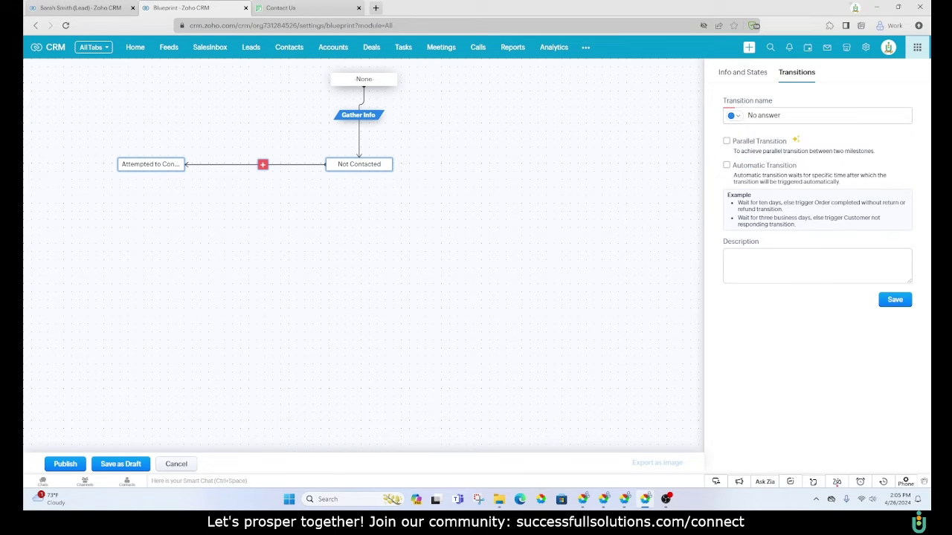
pyautogui.click(896, 300)
# Check the transitions on the open lead record, then place the Contacted state below Not Contacted and connect Not Contacted to it.
pyautogui.click(82, 8)
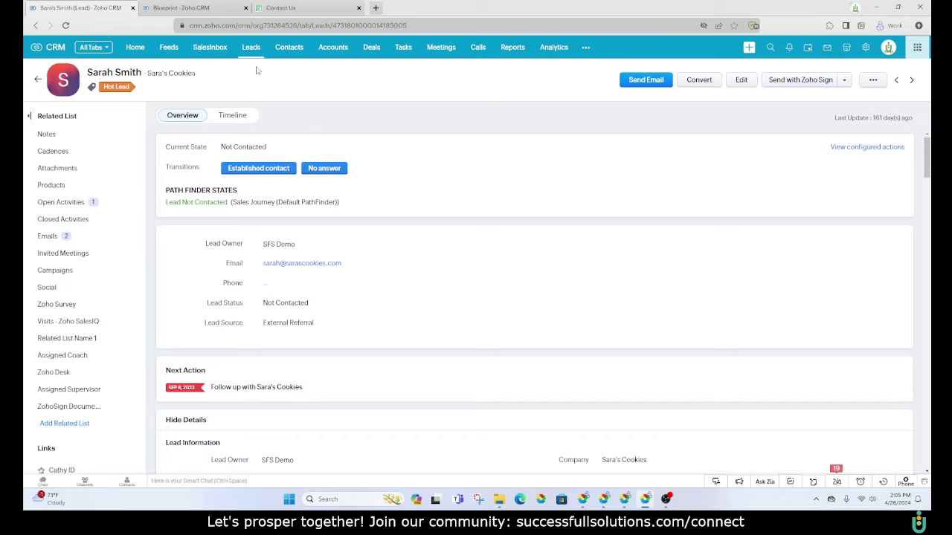
pyautogui.click(186, 7)
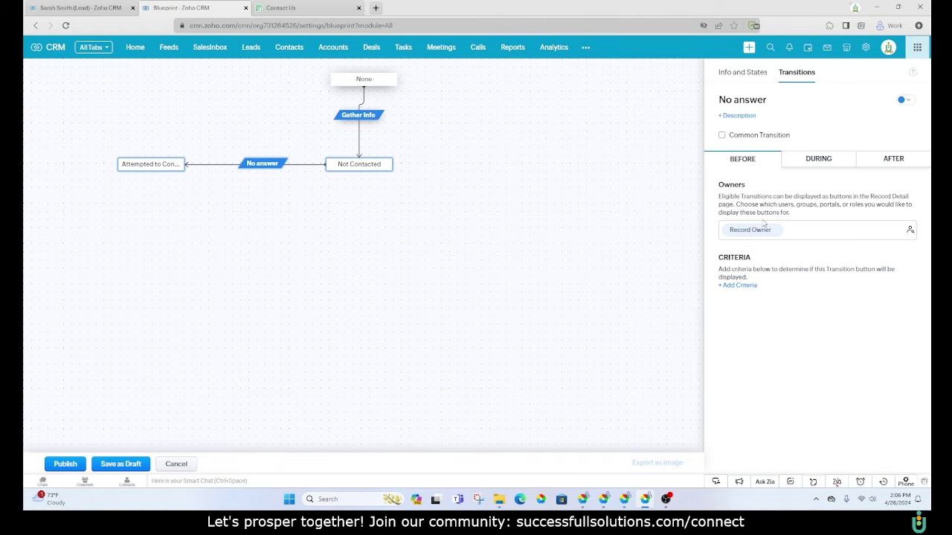
pyautogui.click(727, 73)
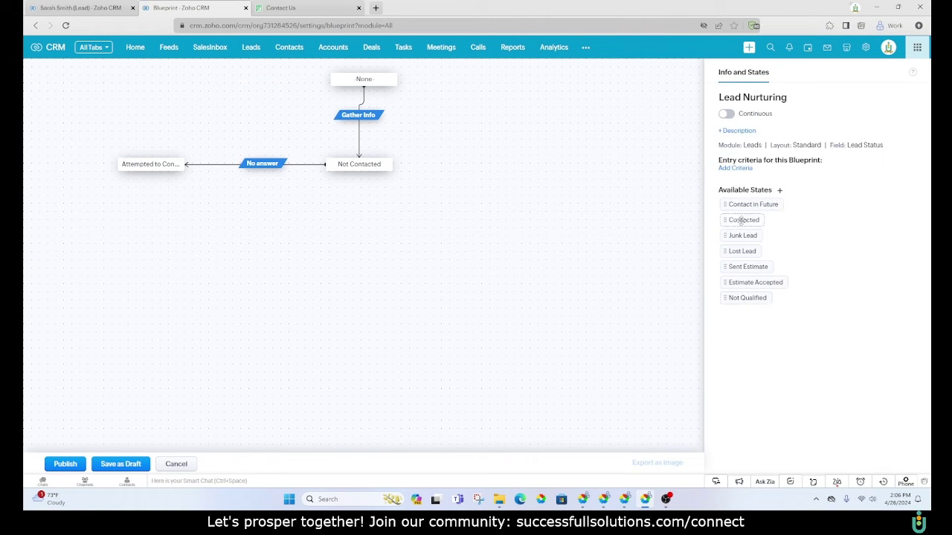
pyautogui.moveTo(735, 219); pyautogui.dragTo(364, 264)
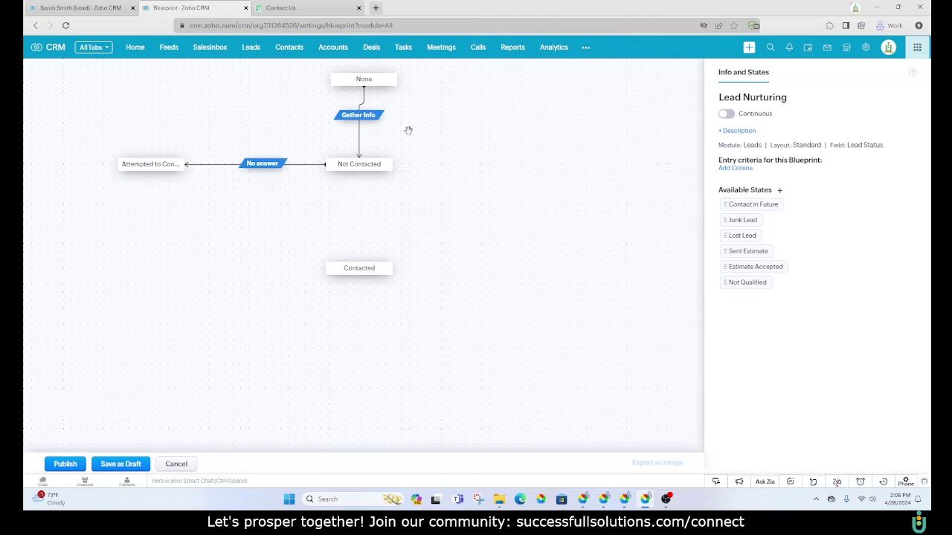
pyautogui.moveTo(360, 172); pyautogui.dragTo(354, 262)
# Name the transition from Not Contacted to Contacted Established contact, save it, and compare it with the transitions on the lead record.
pyautogui.moveTo(341, 165)
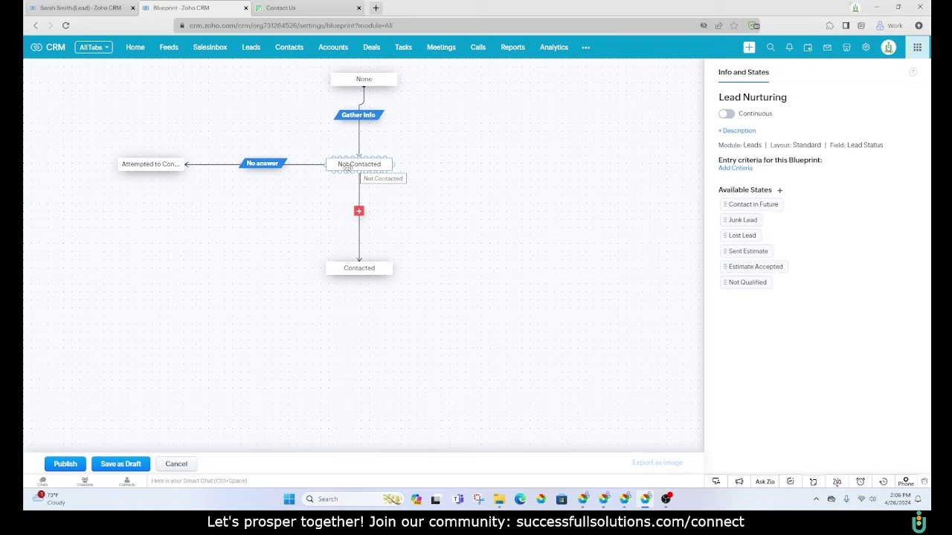
pyautogui.moveTo(246, 166)
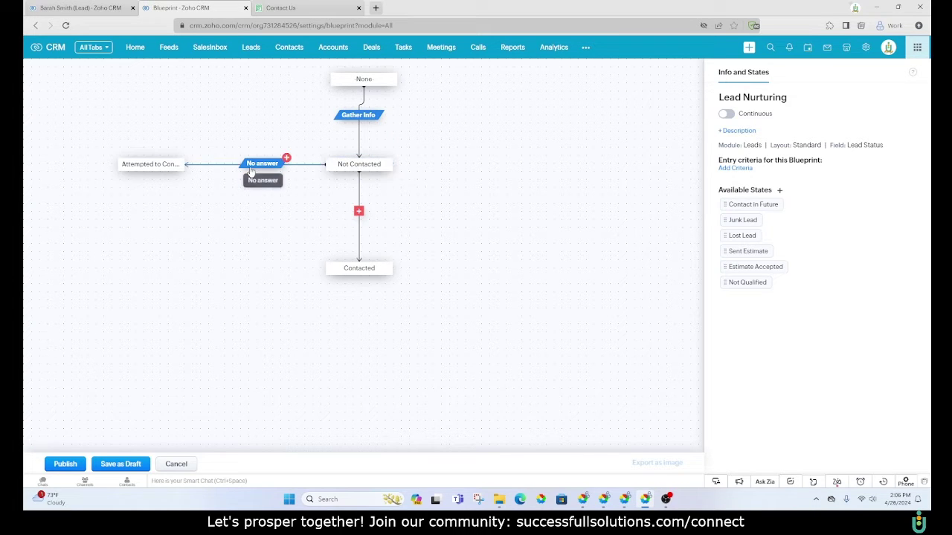
pyautogui.click(359, 210)
pyautogui.write('E')
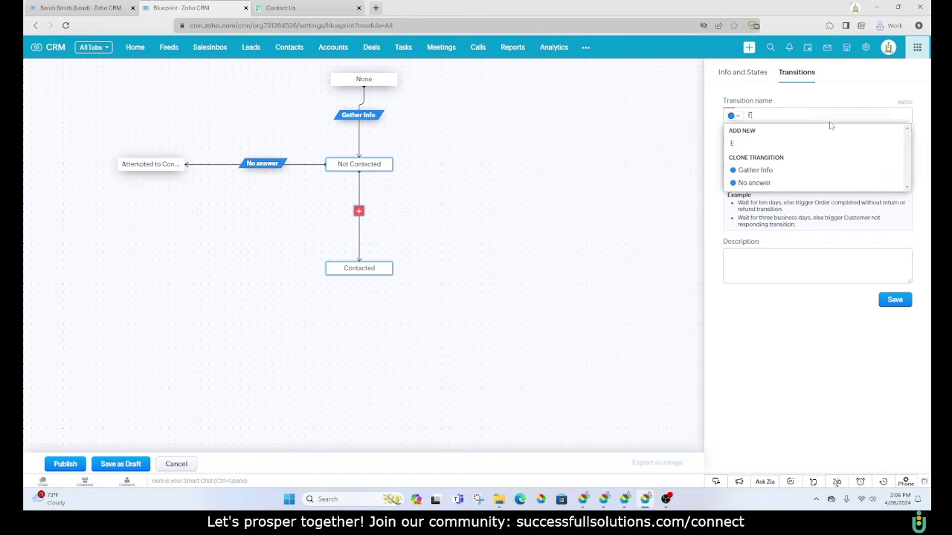
pyautogui.write('stabli')
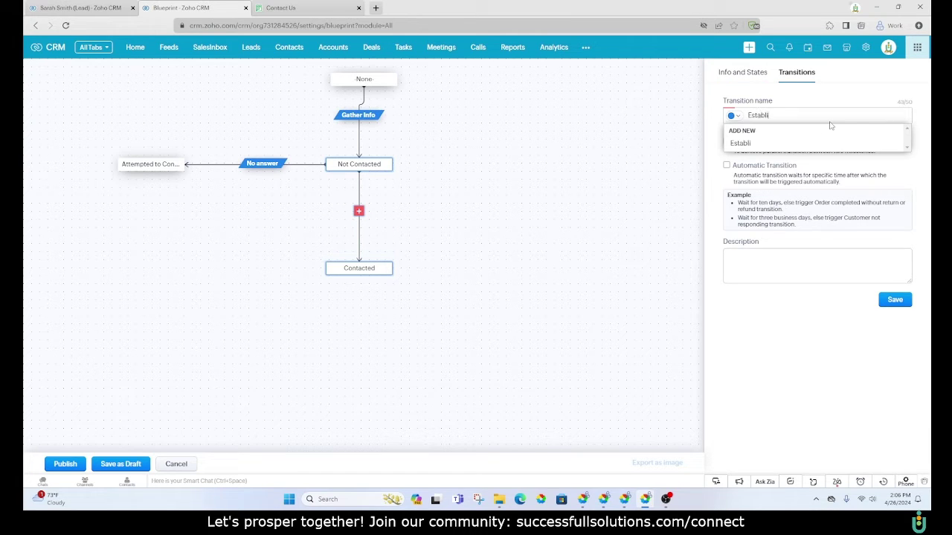
pyautogui.write('shed contact')
pyautogui.click(782, 142)
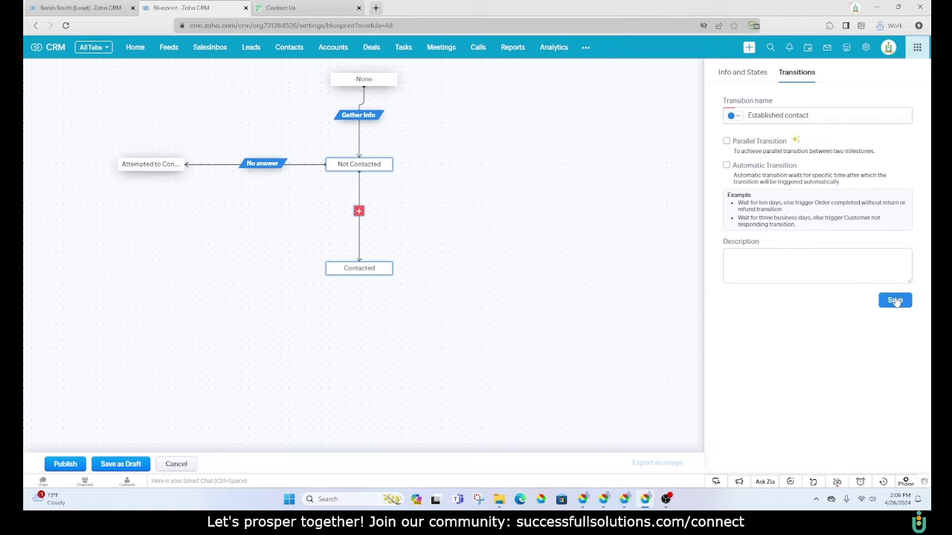
pyautogui.press('Return')
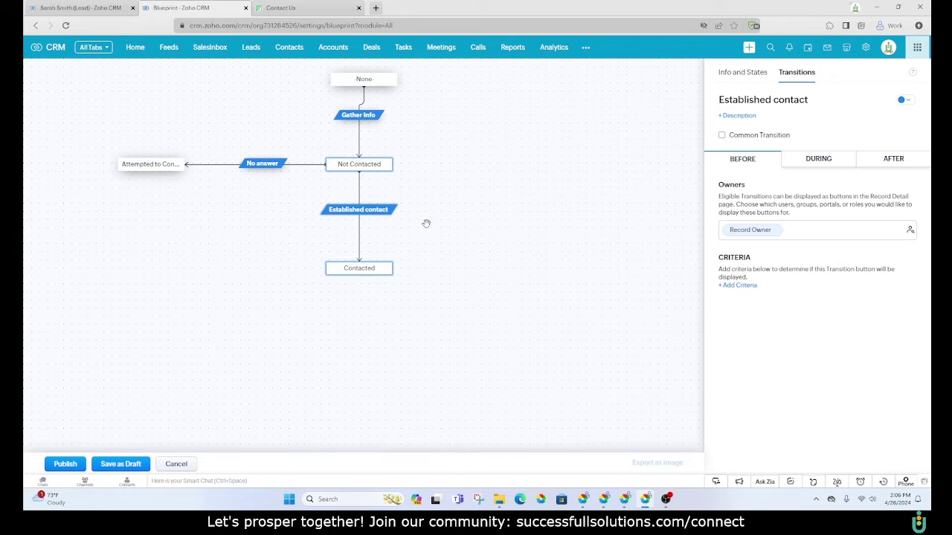
pyautogui.hotkey('ctrl', 'shift', 'Tab')
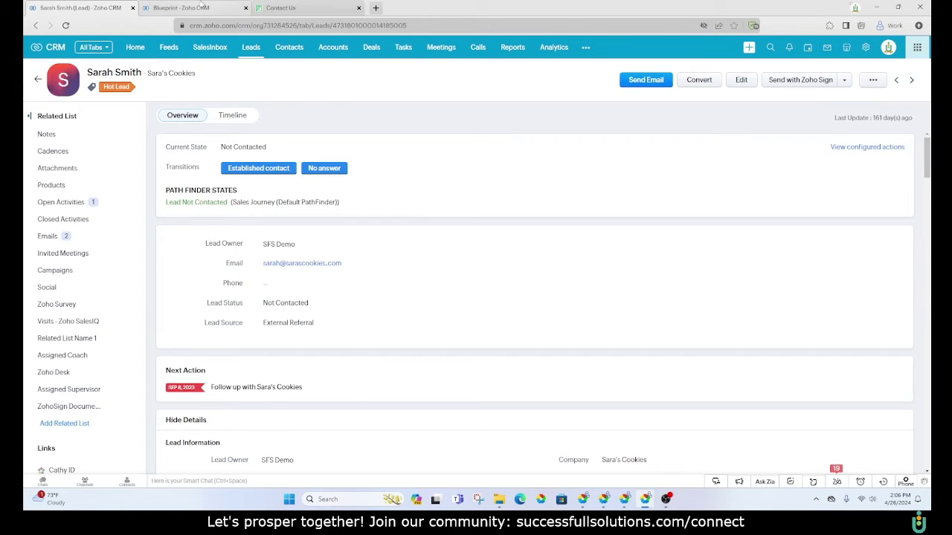
pyautogui.click(206, 8)
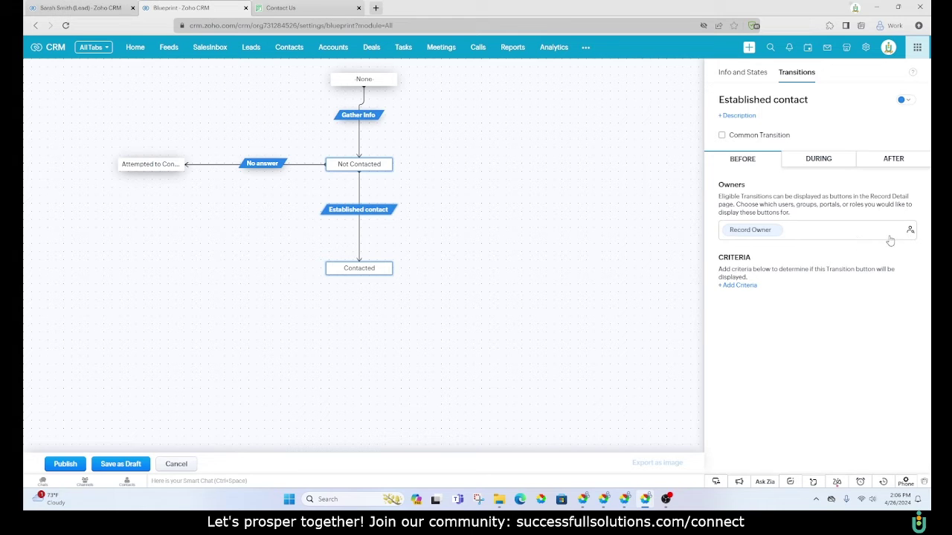
# Add a transition named Re-attempt from the Attempted to Contact state back to Not Contacted.
pyautogui.click(726, 77)
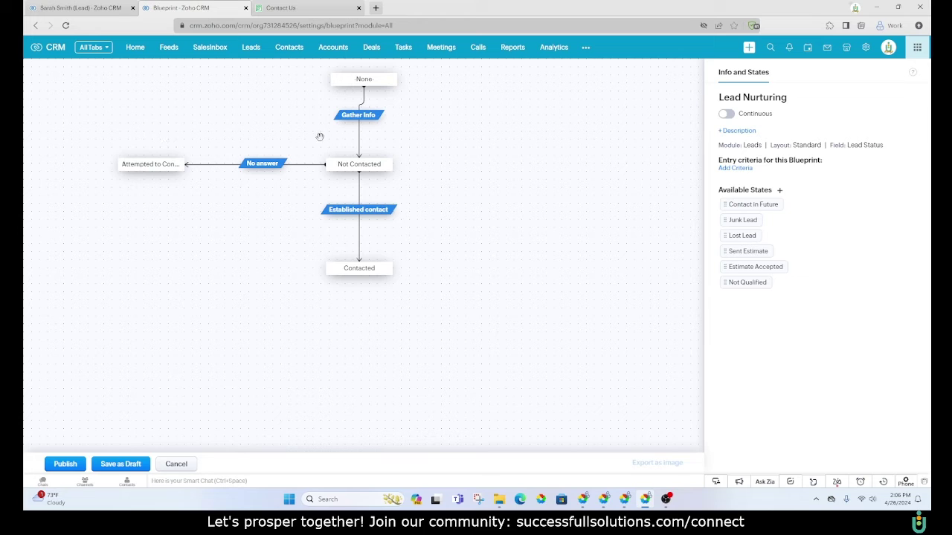
pyautogui.moveTo(171, 153)
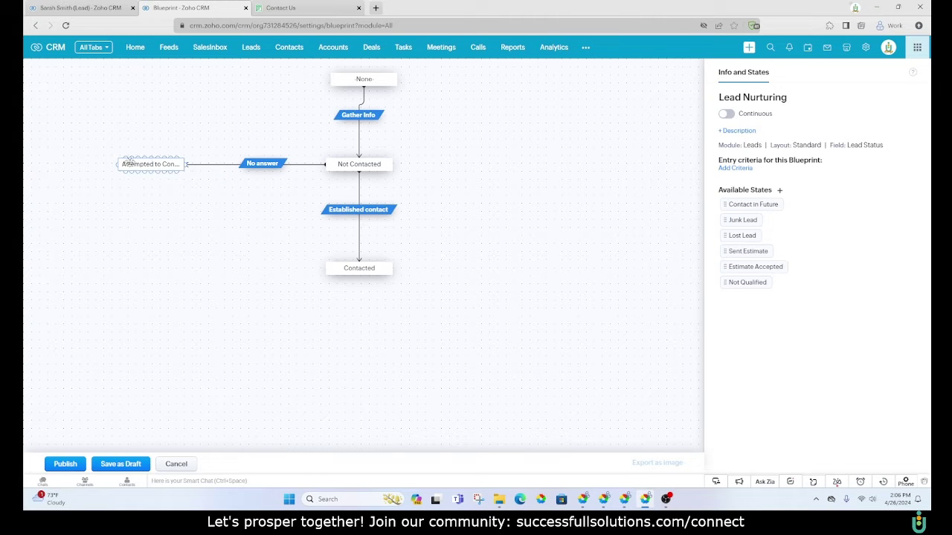
pyautogui.moveTo(152, 157); pyautogui.dragTo(346, 158)
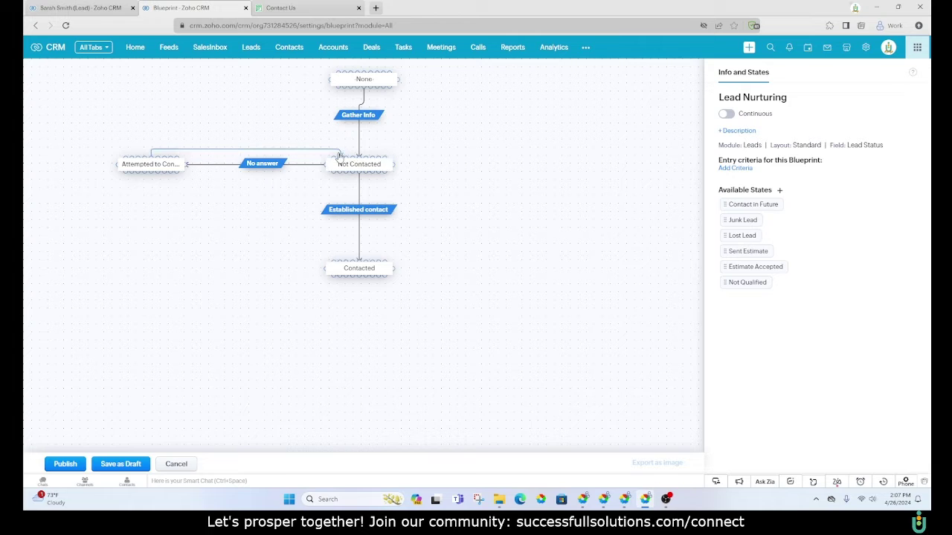
pyautogui.click(245, 154)
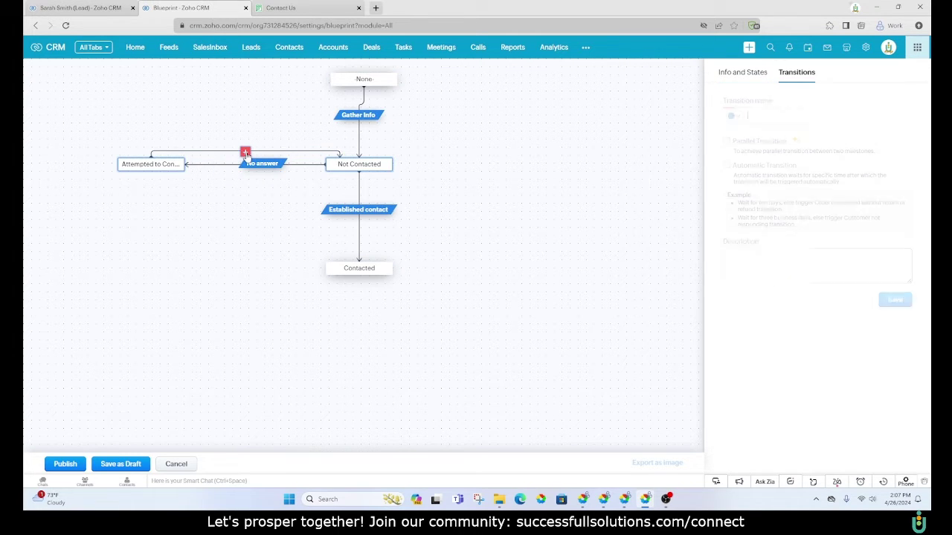
pyautogui.write('Re')
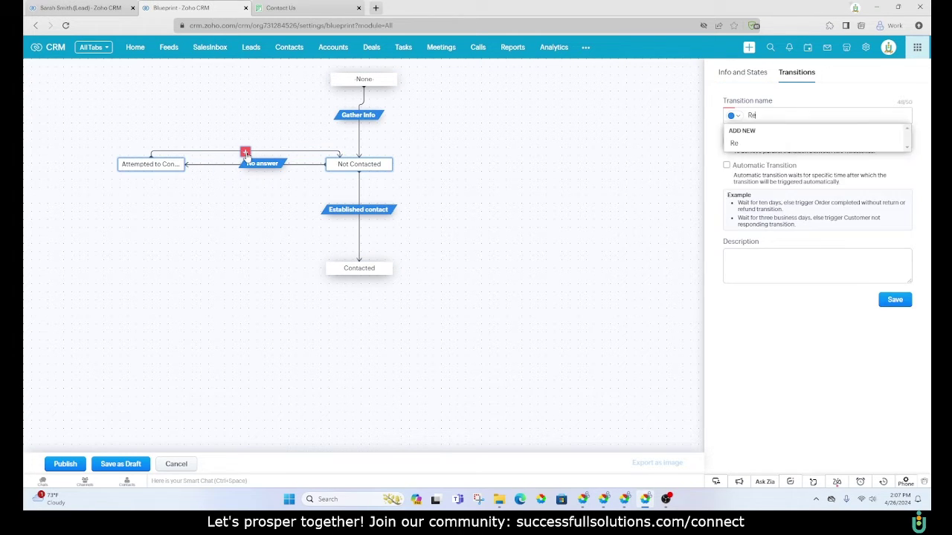
pyautogui.write('-attempt')
pyautogui.click(750, 142)
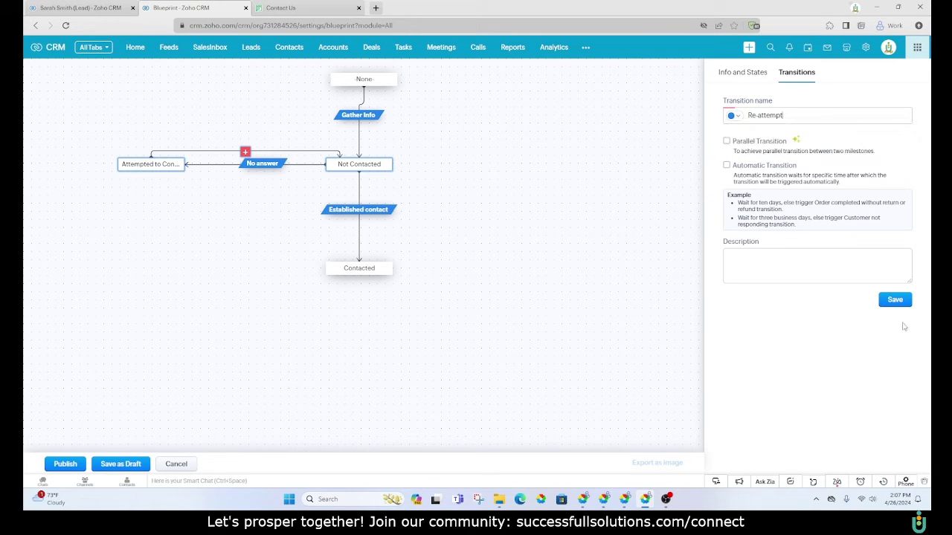
pyautogui.click(894, 301)
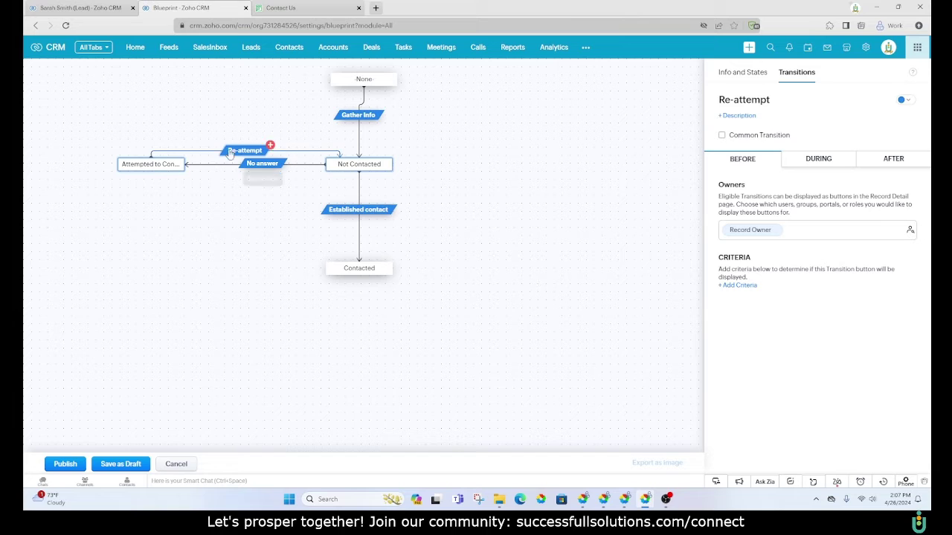
# Place the Lost Lead state to the left of Contacted and add a transition named Not interested from Contacted to it.
pyautogui.moveTo(354, 168)
pyautogui.moveTo(358, 271)
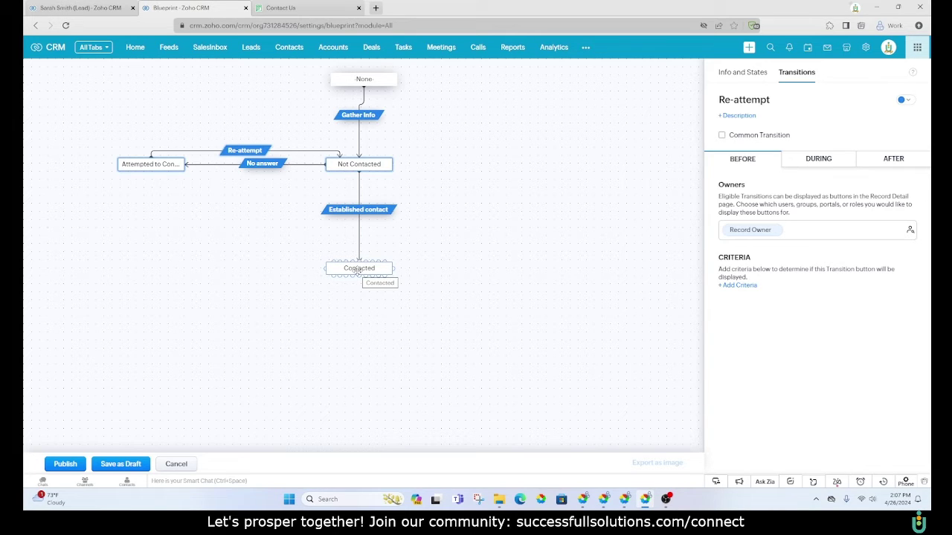
pyautogui.click(598, 305)
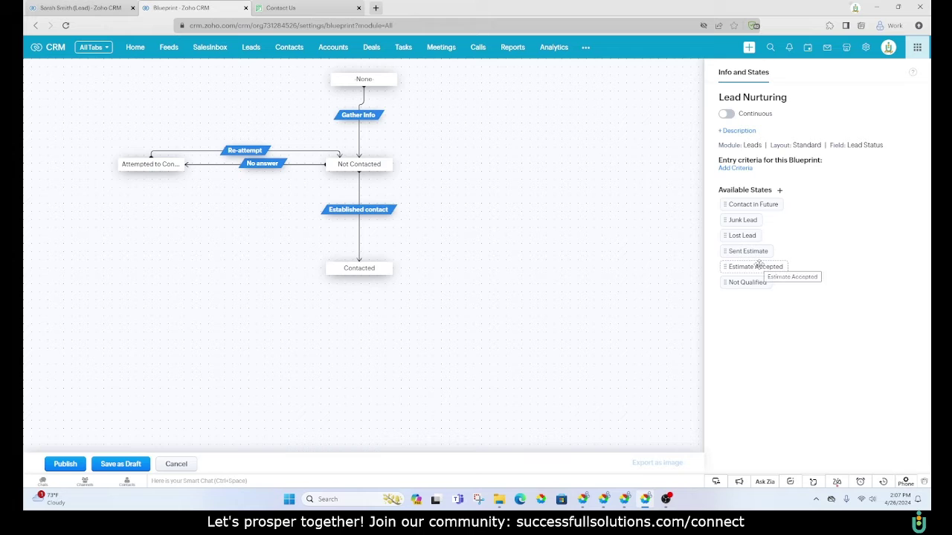
pyautogui.moveTo(749, 235); pyautogui.dragTo(179, 280)
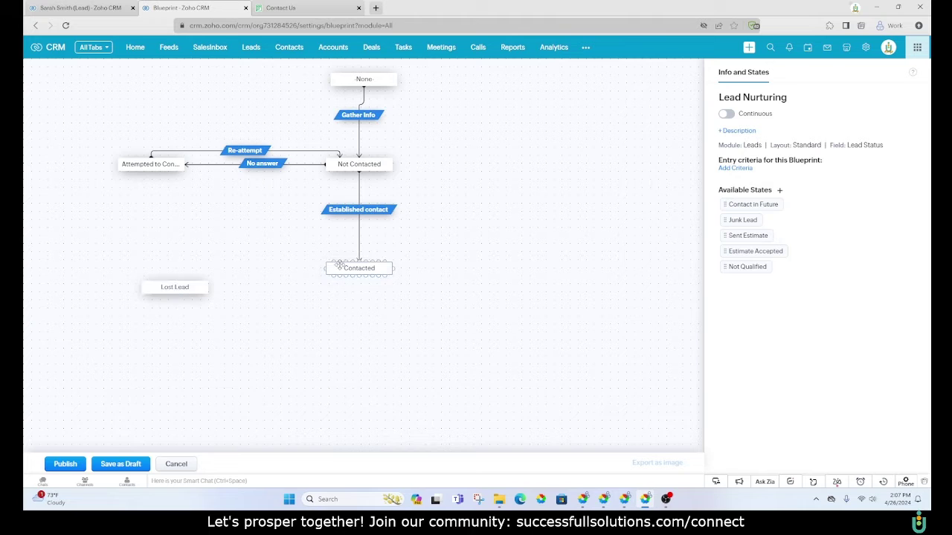
pyautogui.moveTo(325, 270); pyautogui.dragTo(172, 286)
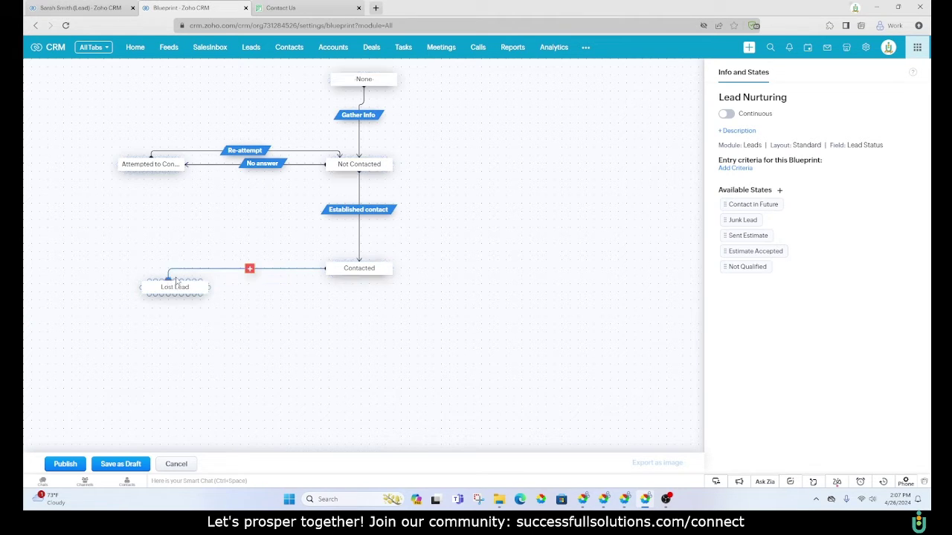
pyautogui.click(249, 268)
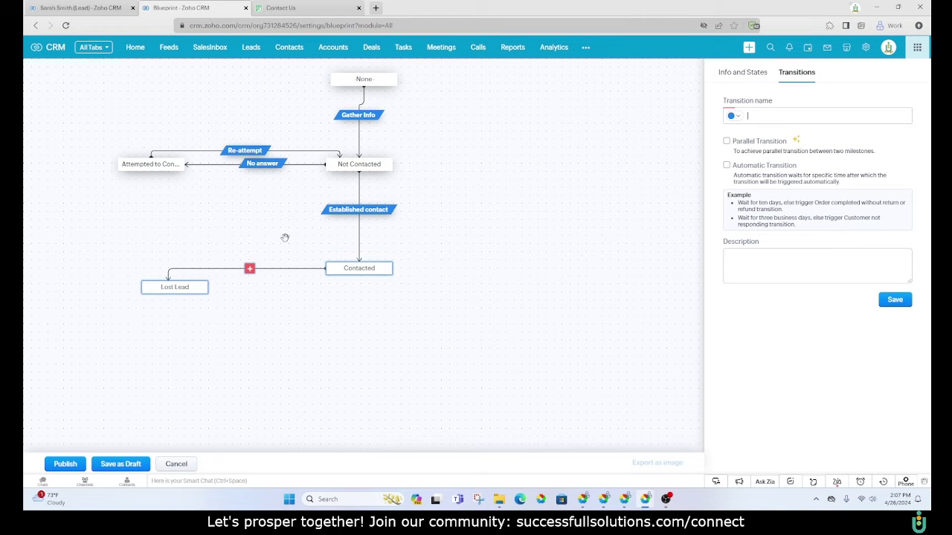
pyautogui.write('Not interested')
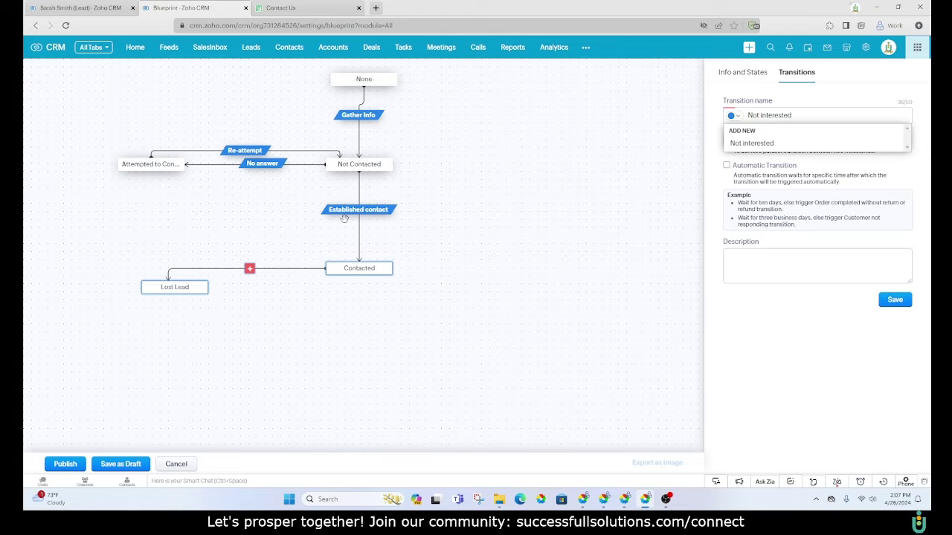
pyautogui.click(744, 143)
pyautogui.click(893, 300)
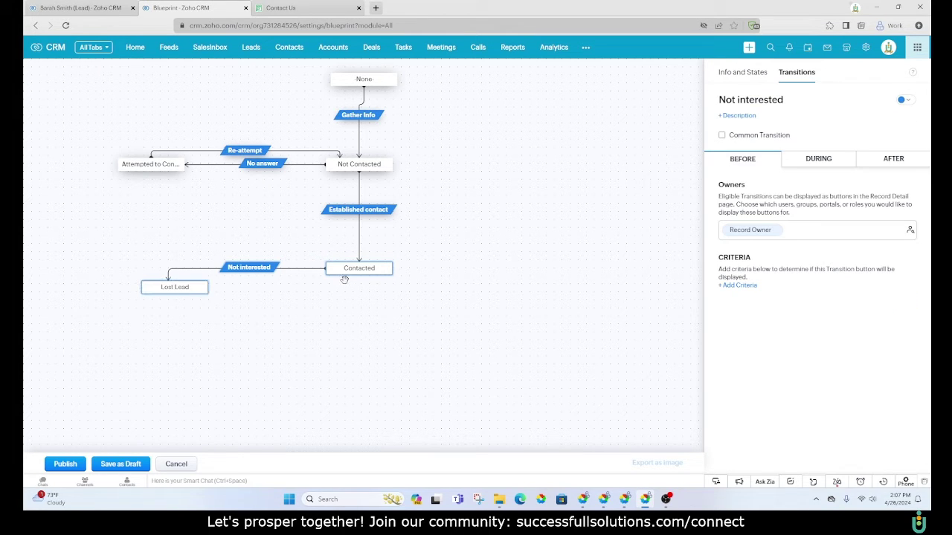
# Place the Not Qualified state below and to the left of Contacted and add a transition named Not qualified from Contacted to it.
pyautogui.click(725, 70)
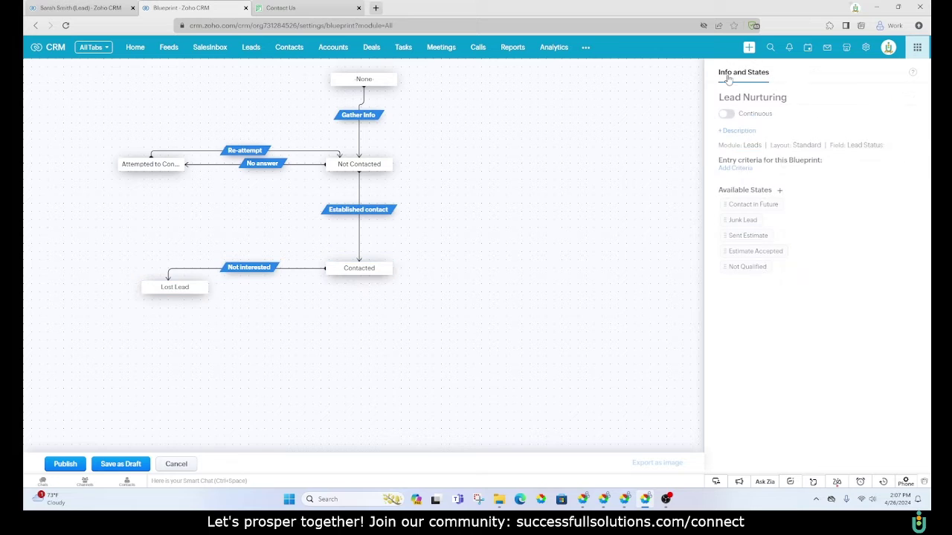
pyautogui.moveTo(748, 266); pyautogui.dragTo(277, 358)
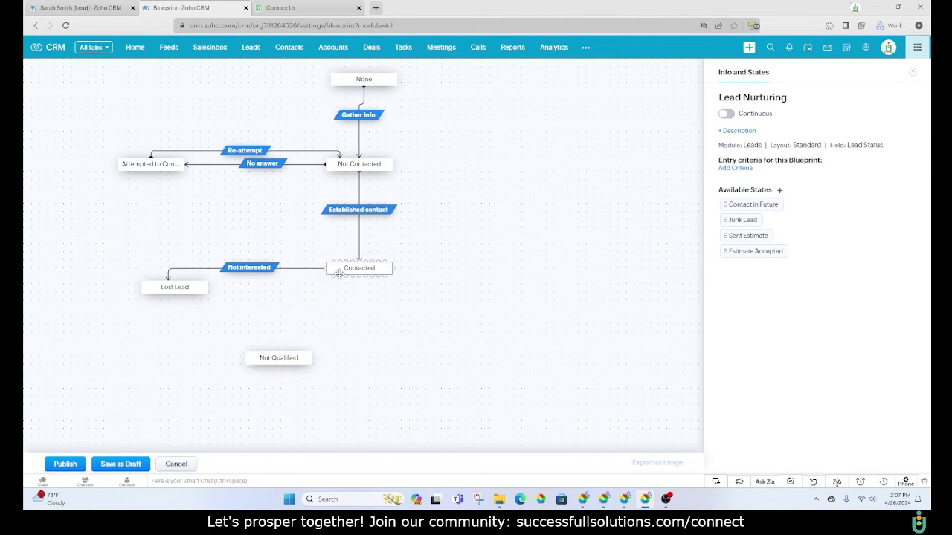
pyautogui.moveTo(338, 275); pyautogui.dragTo(275, 354)
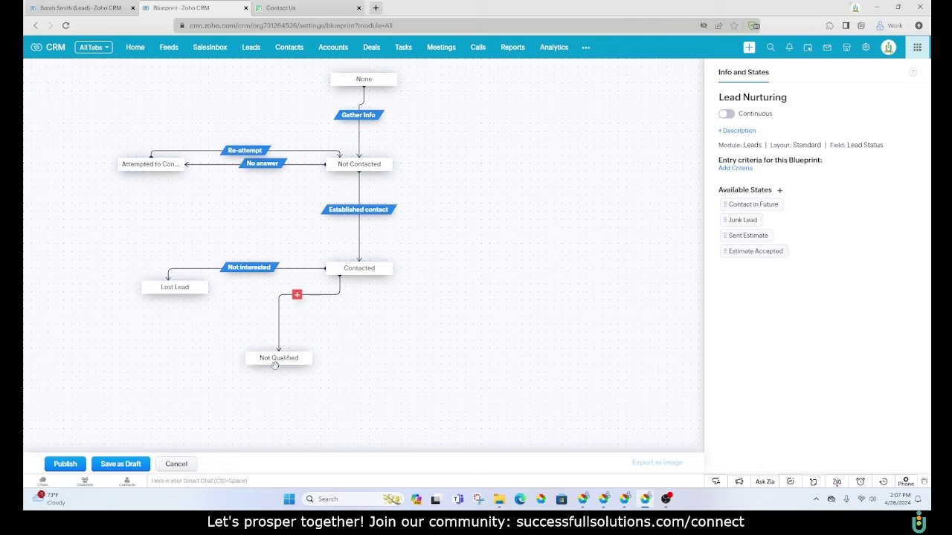
pyautogui.click(297, 298)
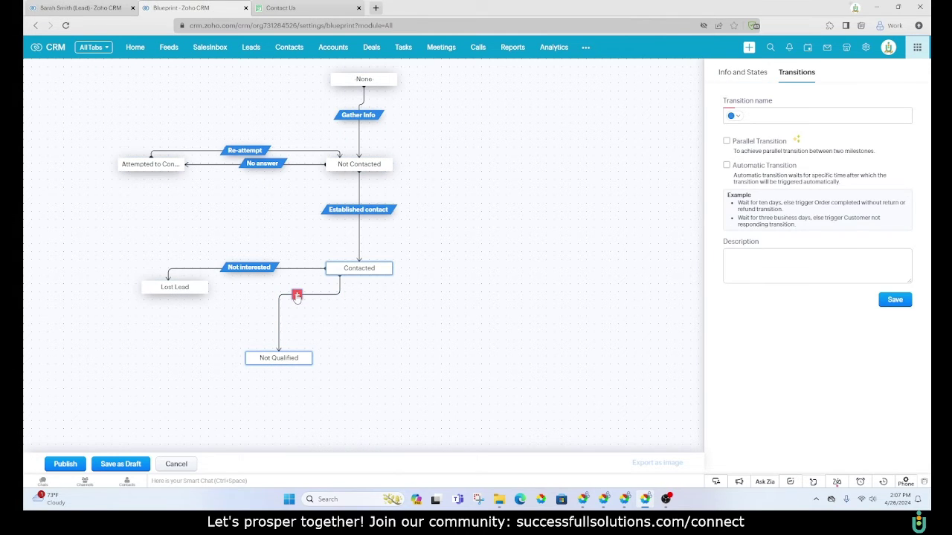
pyautogui.write('Not ')
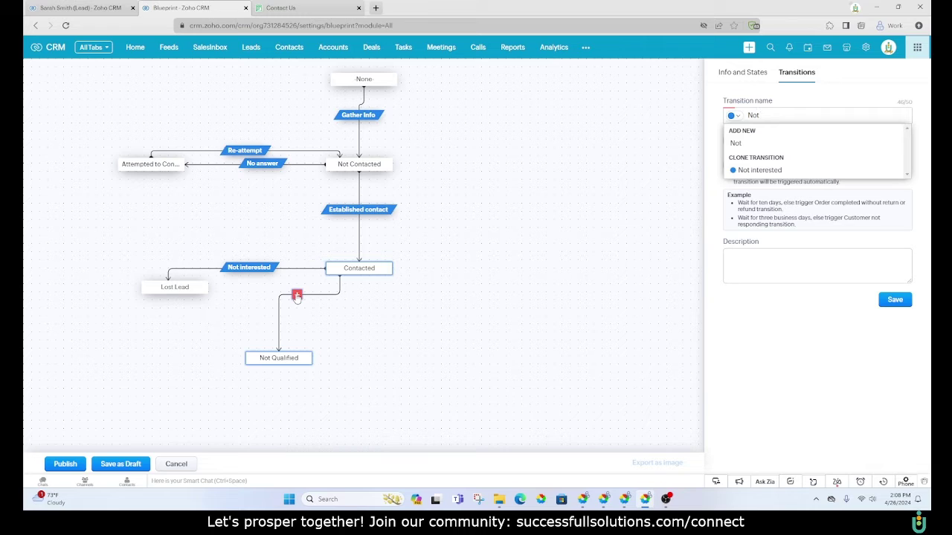
pyautogui.write('qualified')
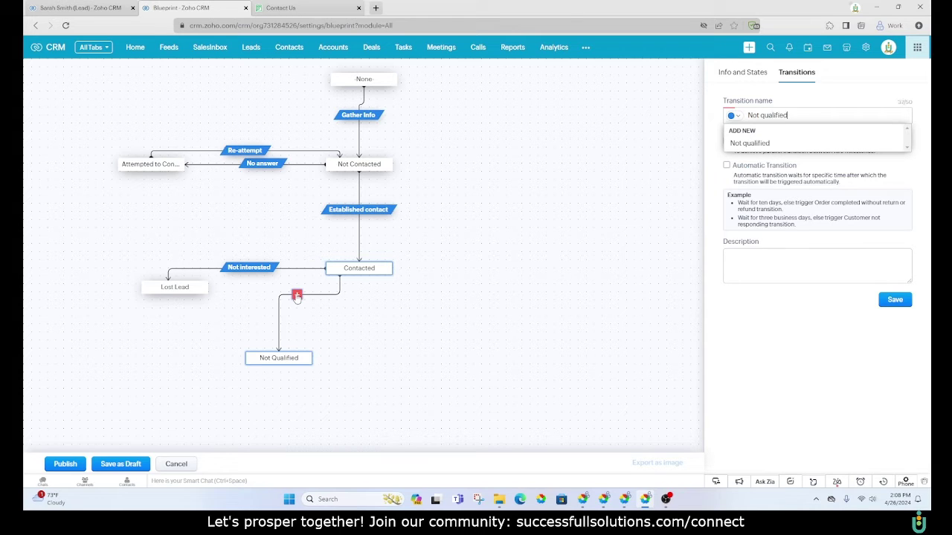
pyautogui.click(770, 145)
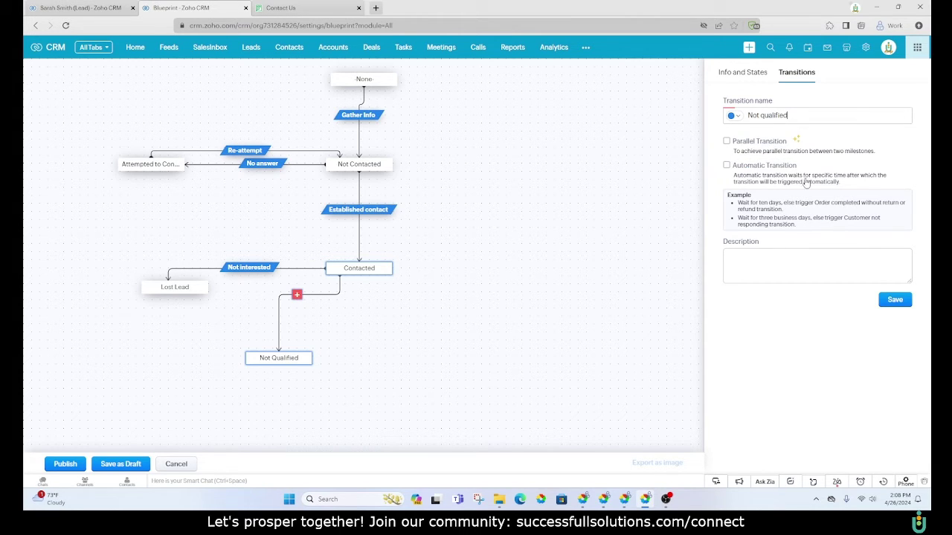
pyautogui.click(884, 301)
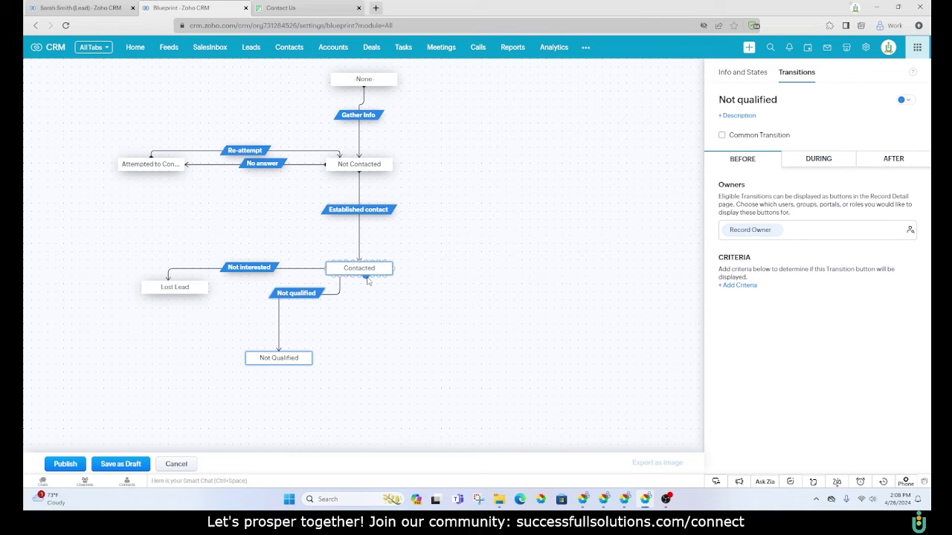
# Place the Sent Estimate state below Contacted and add a transition named Sent Estimate from Contacted to it.
pyautogui.click(706, 86)
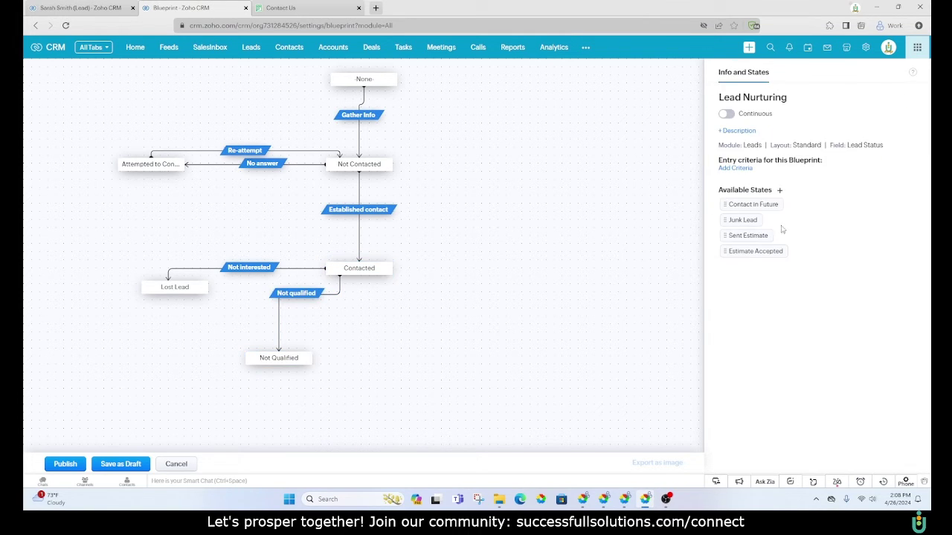
pyautogui.moveTo(749, 235); pyautogui.dragTo(370, 388)
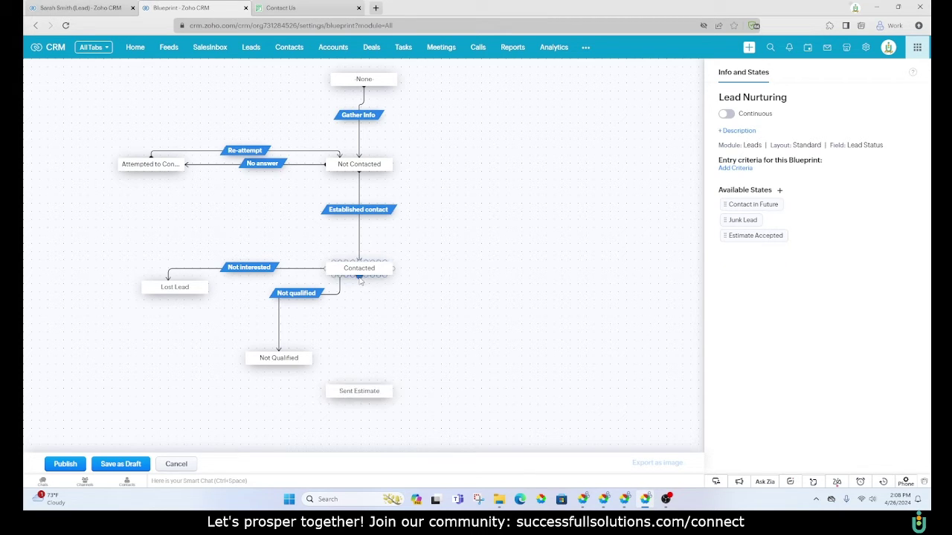
pyautogui.moveTo(359, 277); pyautogui.dragTo(359, 402)
pyautogui.moveTo(359, 392); pyautogui.dragTo(359, 391)
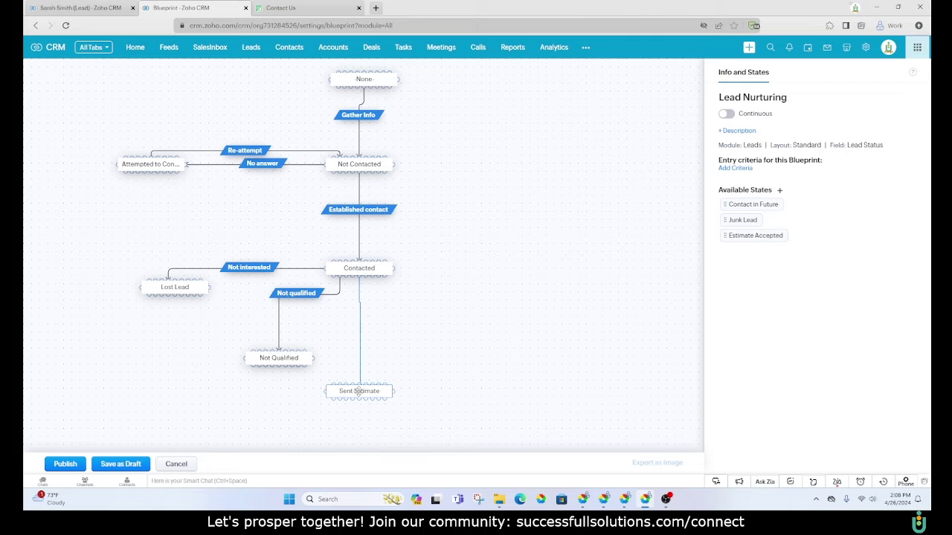
pyautogui.moveTo(359, 324)
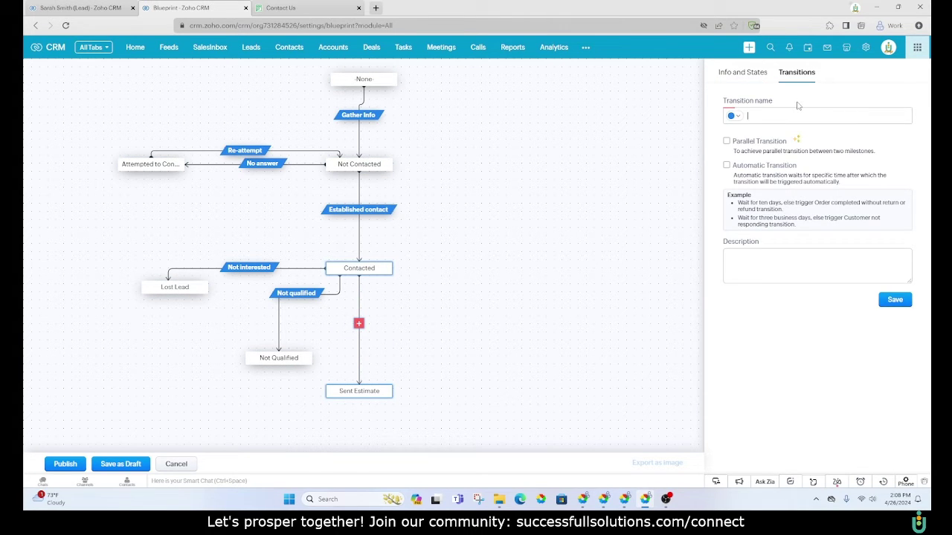
pyautogui.write('Sent Es')
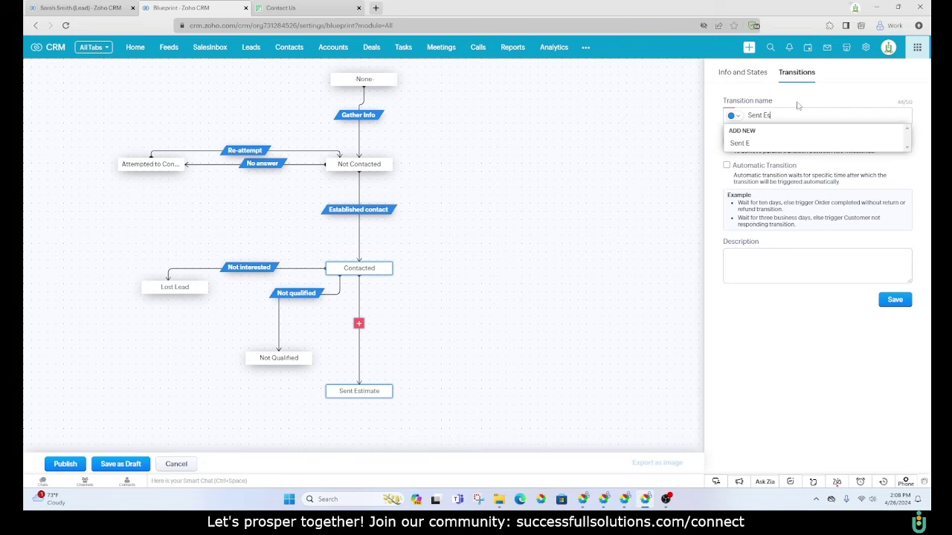
pyautogui.write('timate')
pyautogui.click(785, 144)
pyautogui.click(895, 300)
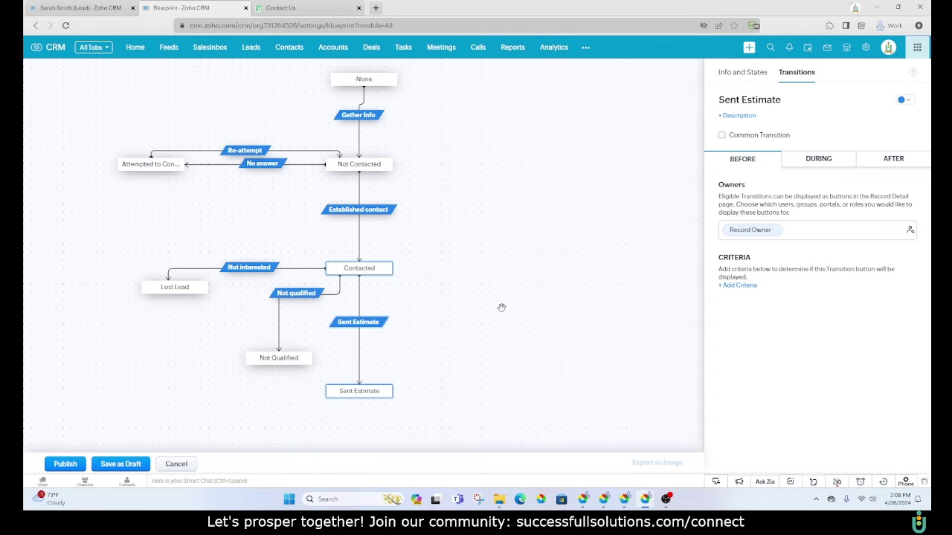
# Place the Contact in Future state to the right of Contacted and add a transition named Contact later from Contacted to it.
pyautogui.click(740, 73)
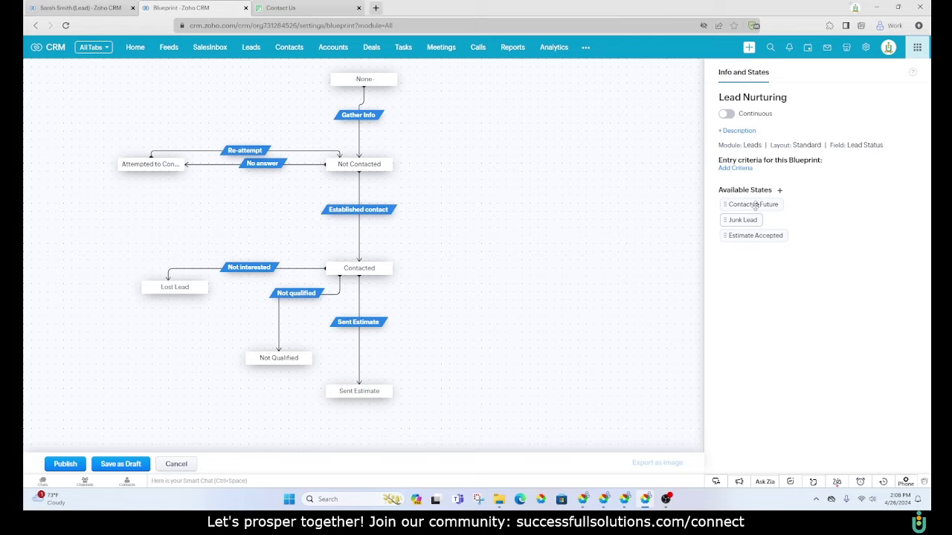
pyautogui.moveTo(747, 205); pyautogui.dragTo(493, 301)
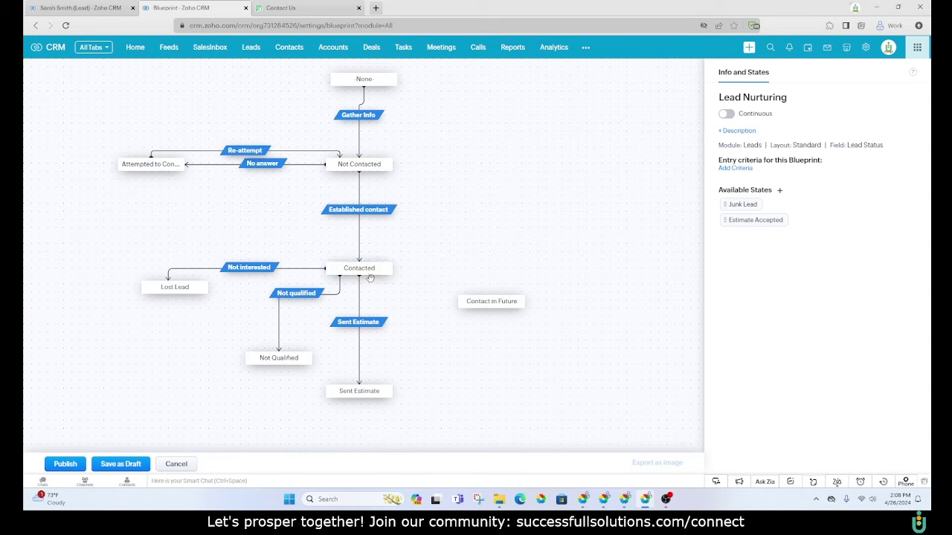
pyautogui.moveTo(378, 278)
pyautogui.moveTo(378, 278); pyautogui.dragTo(493, 298)
pyautogui.click(429, 285)
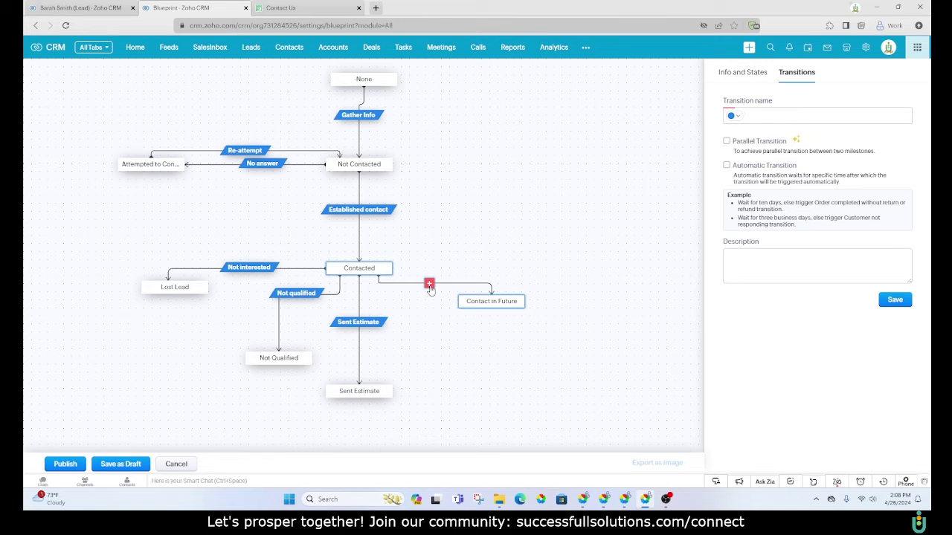
pyautogui.write('Contact later')
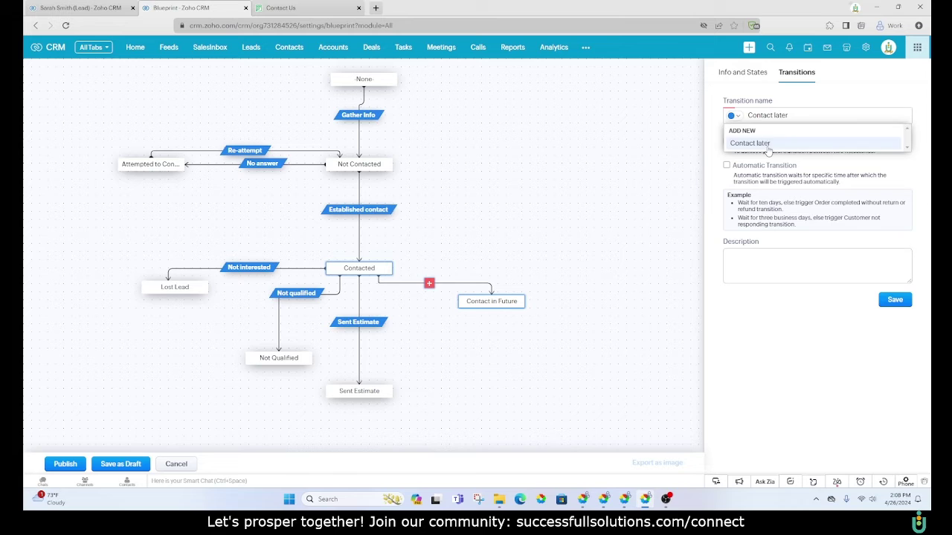
pyautogui.click(785, 145)
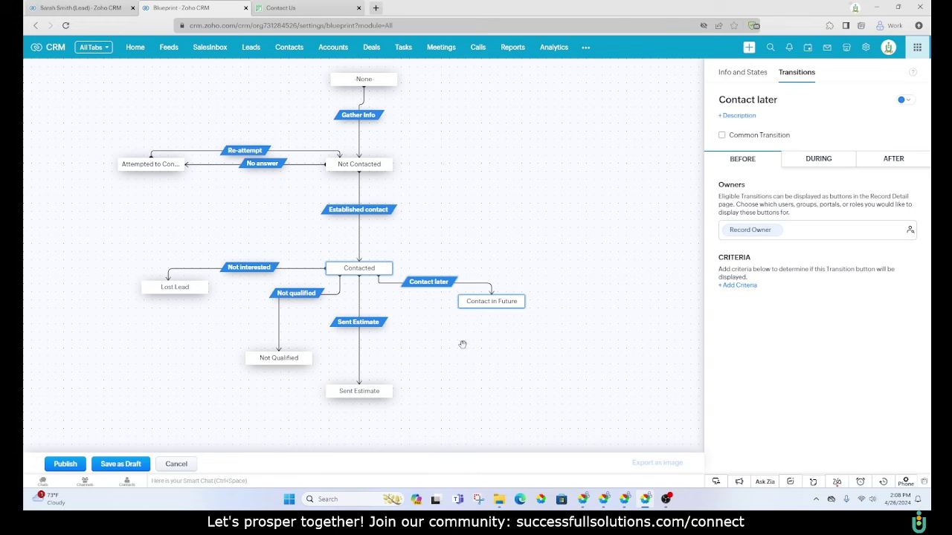
# Place the Junk Lead state to the far right of Contacted and add a transition named Bad lead from Contacted to it.
pyautogui.click(741, 75)
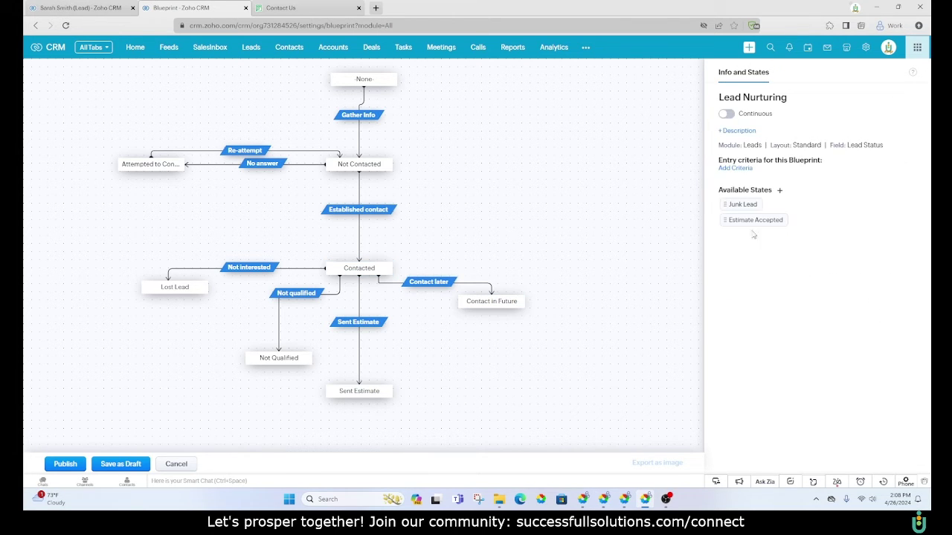
pyautogui.moveTo(742, 204); pyautogui.dragTo(614, 268)
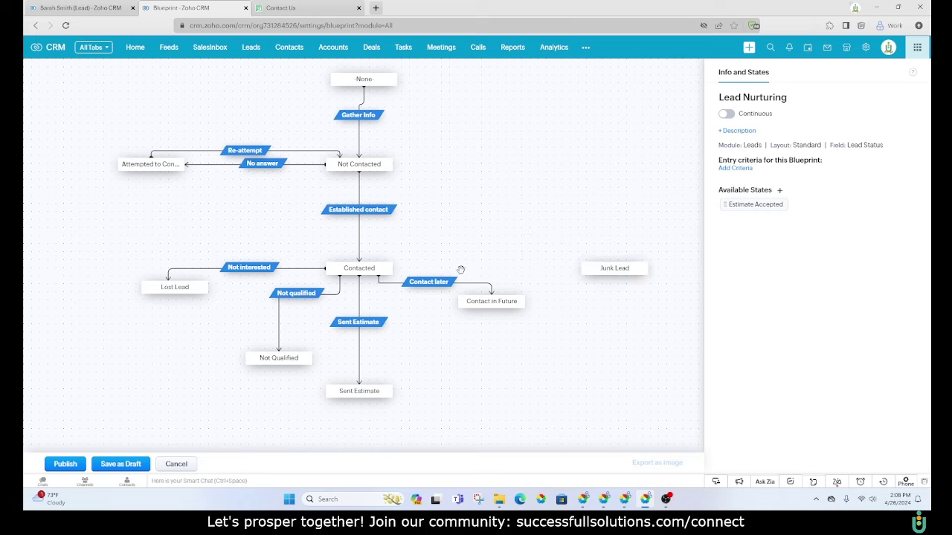
pyautogui.moveTo(395, 267); pyautogui.dragTo(625, 267)
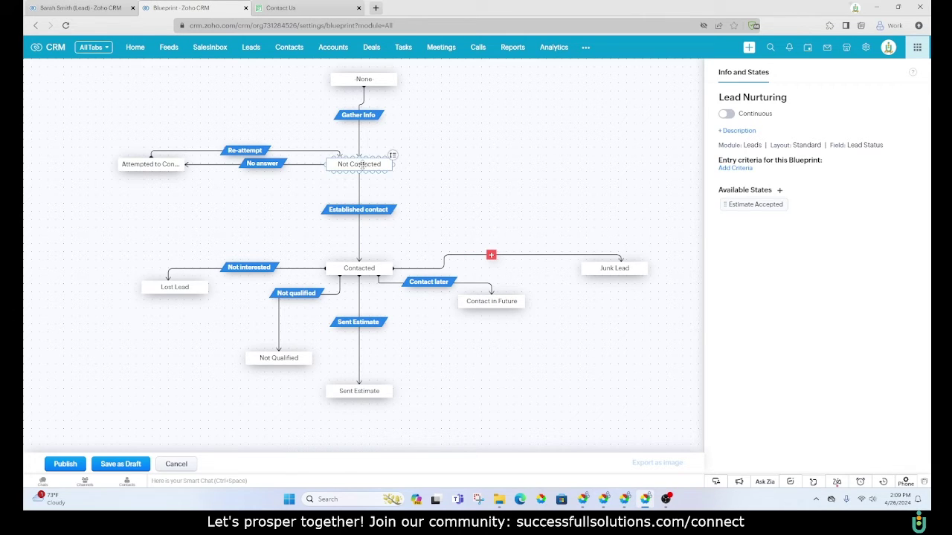
pyautogui.click(492, 255)
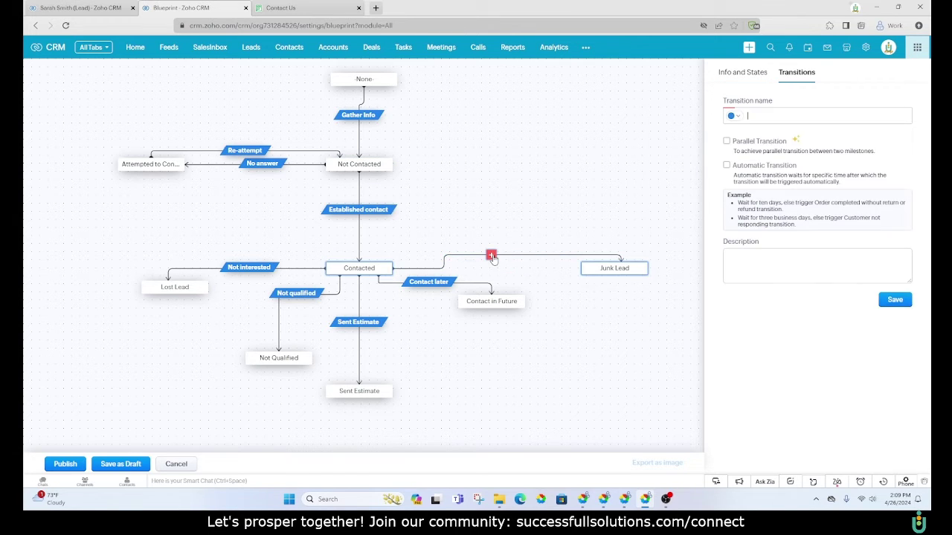
pyautogui.write('Bad lead')
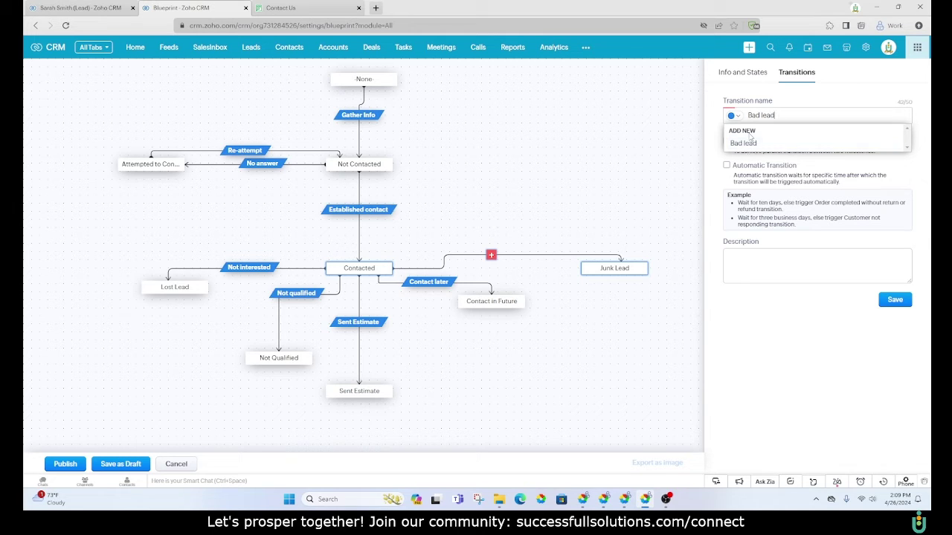
pyautogui.click(753, 148)
pyautogui.click(894, 299)
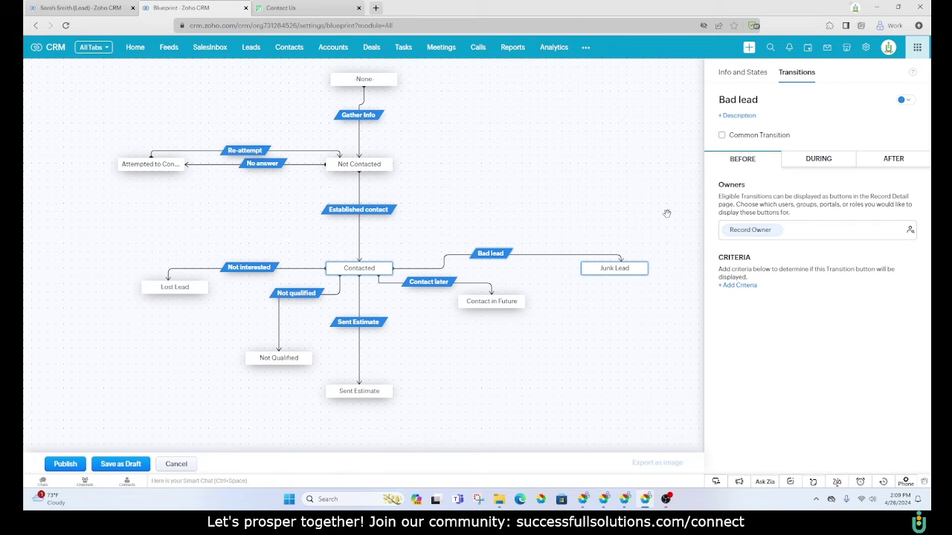
# Place the Estimate Accepted state below Sent Estimate and add a transition named Estimate accepted from Sent Estimate to it.
pyautogui.scroll(-2, 495, 275)
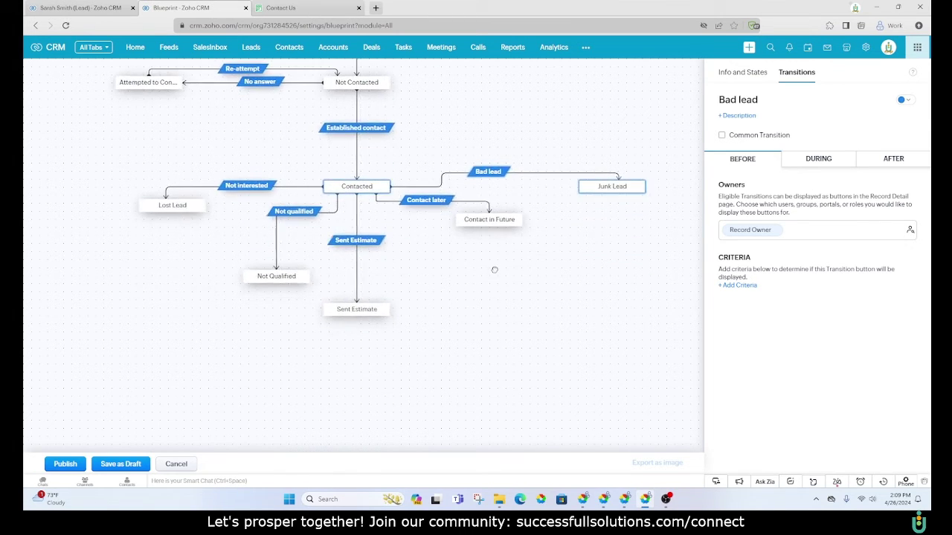
pyautogui.click(581, 287)
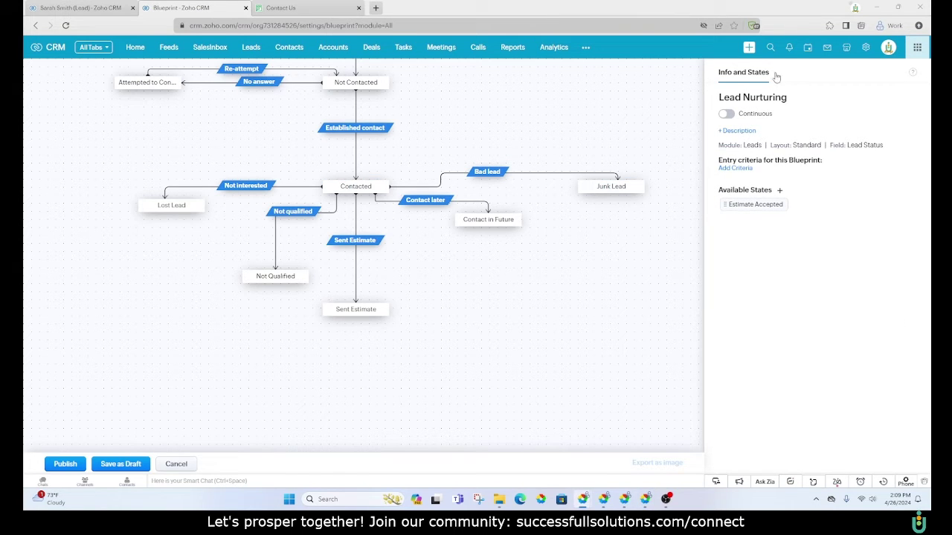
pyautogui.moveTo(752, 205); pyautogui.dragTo(351, 397)
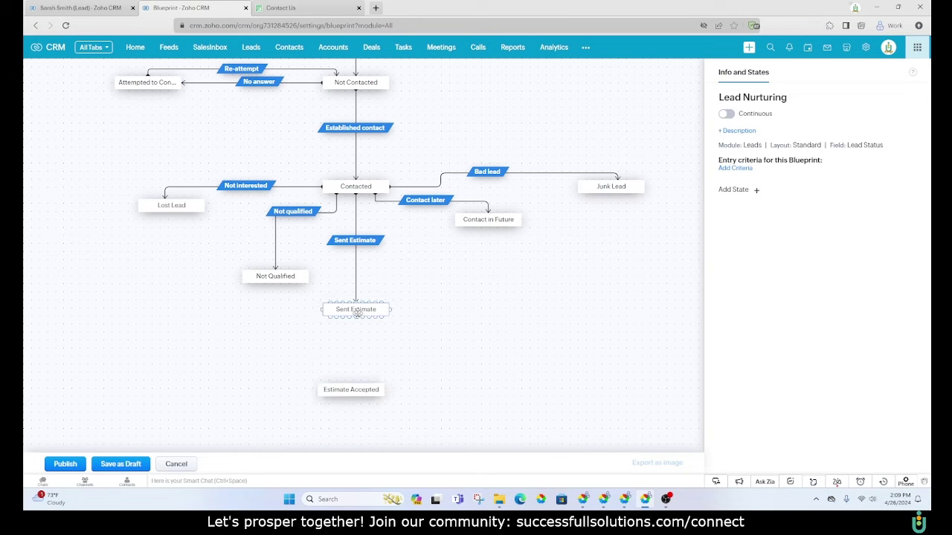
pyautogui.moveTo(357, 315); pyautogui.dragTo(347, 385)
pyautogui.click(351, 345)
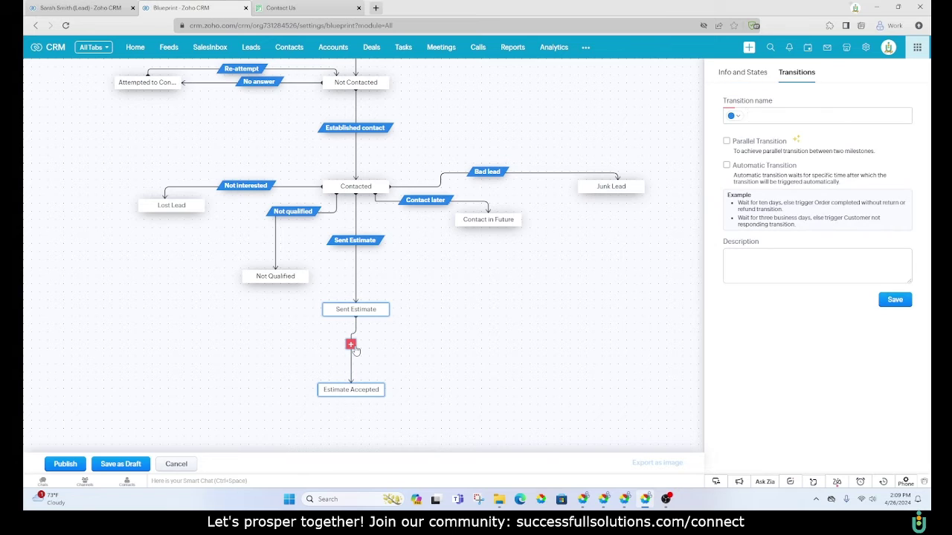
pyautogui.write('Estimate ')
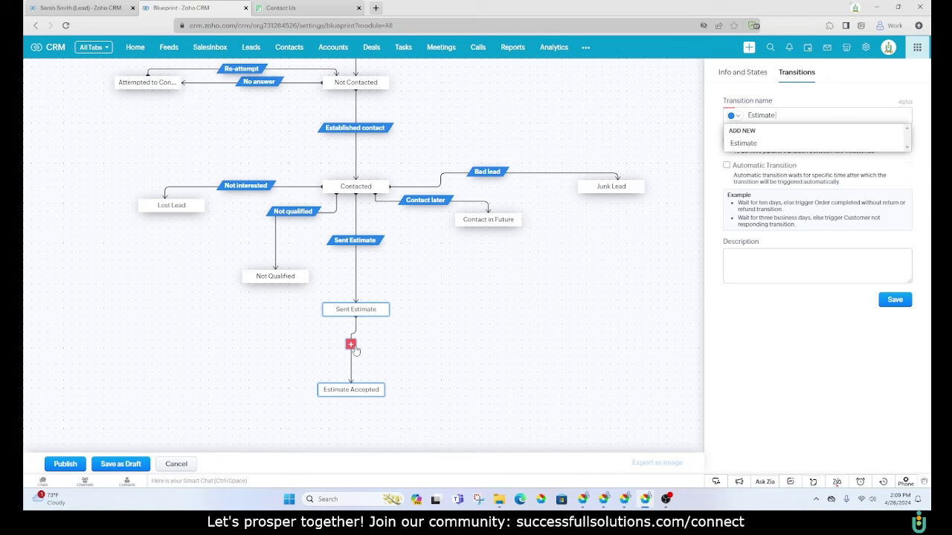
pyautogui.write('accepted')
pyautogui.click(759, 143)
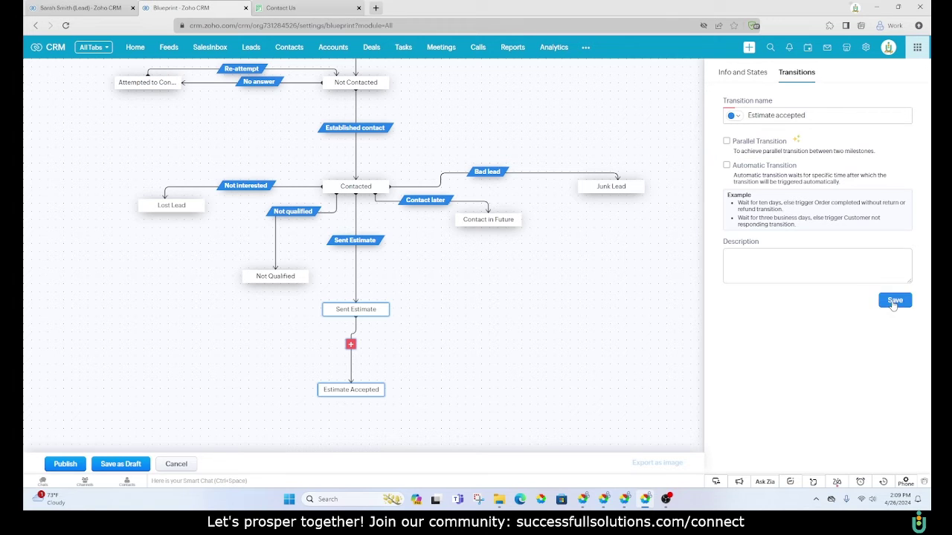
pyautogui.click(894, 302)
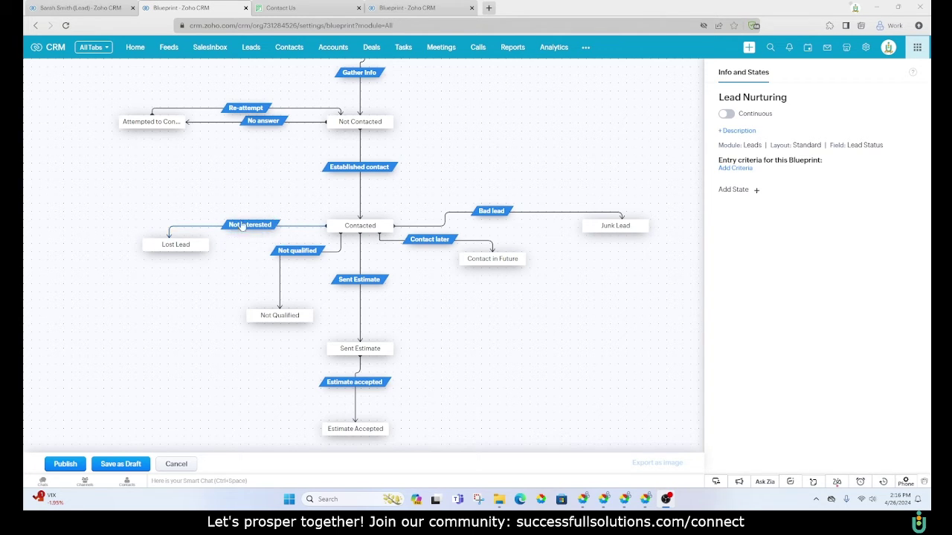
# Make Not interested a common transition, clearing all included states and including only Sent Estimate.
pyautogui.moveTo(246, 225)
pyautogui.click(245, 225)
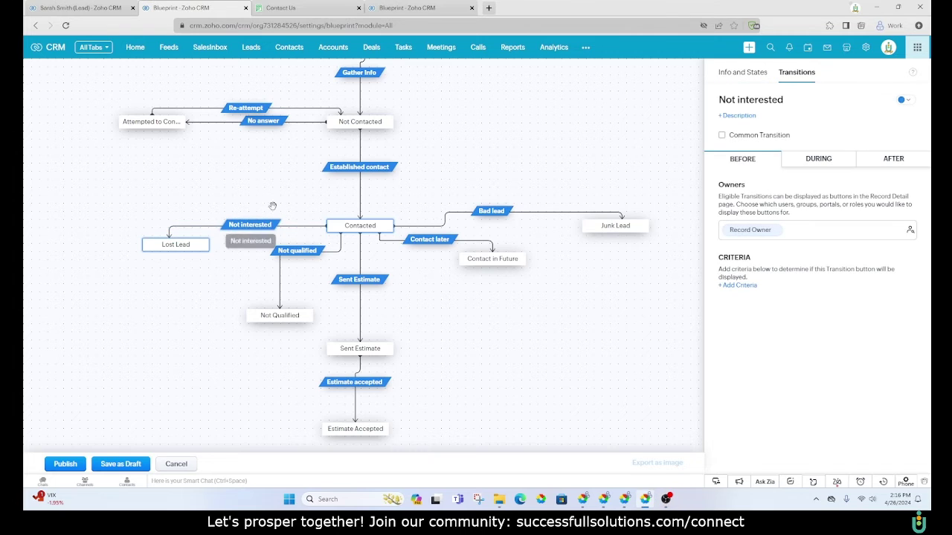
pyautogui.click(721, 135)
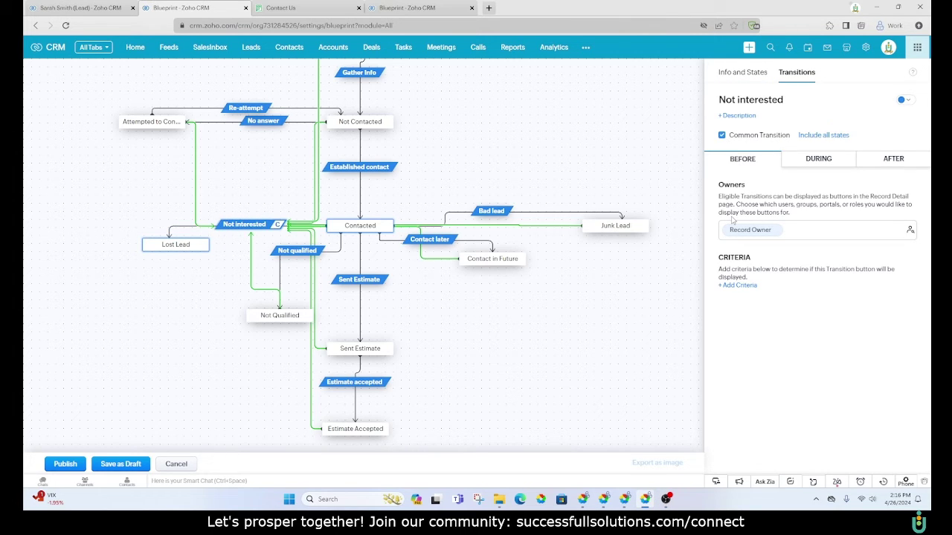
pyautogui.click(830, 135)
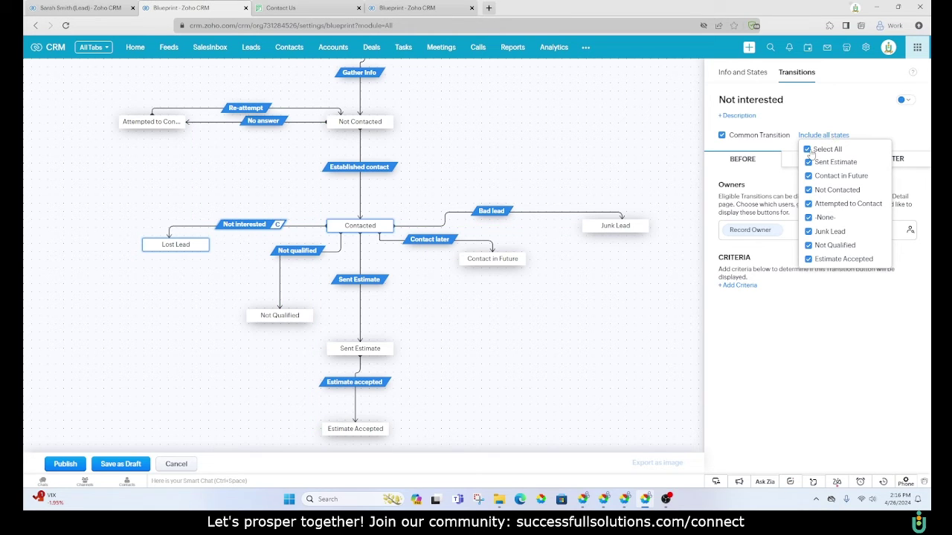
pyautogui.click(807, 149)
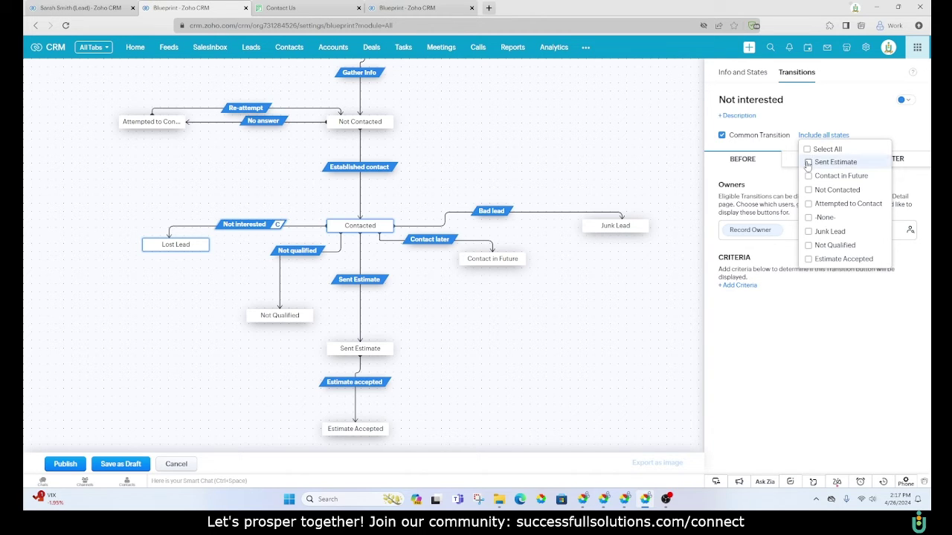
pyautogui.click(808, 162)
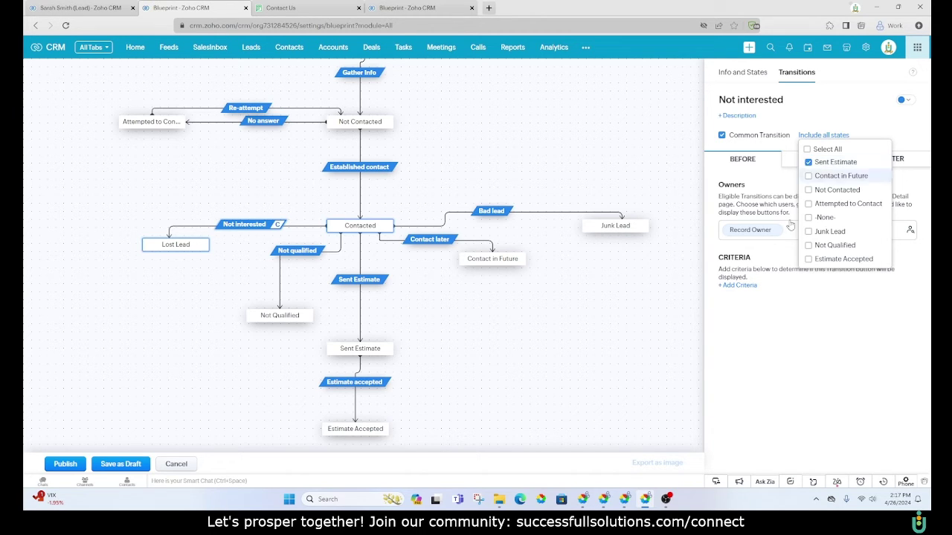
pyautogui.click(737, 336)
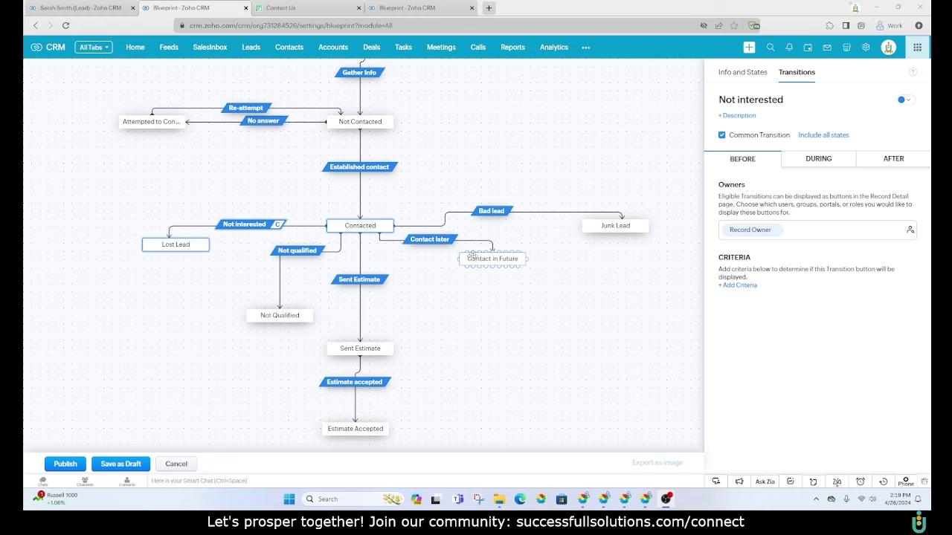
# Make No answer a common transition, clearing all included states and including only Contact in Future.
pyautogui.click(270, 128)
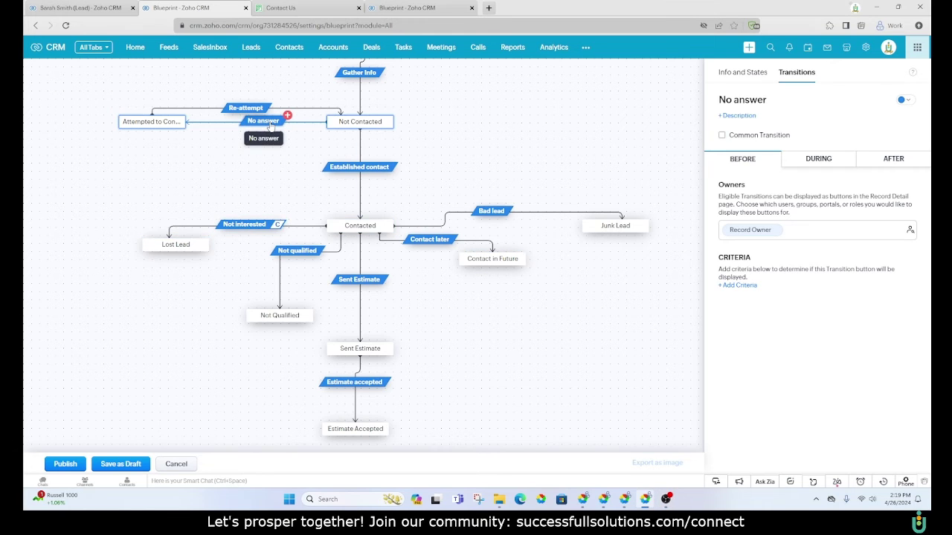
pyautogui.click(721, 135)
pyautogui.click(825, 136)
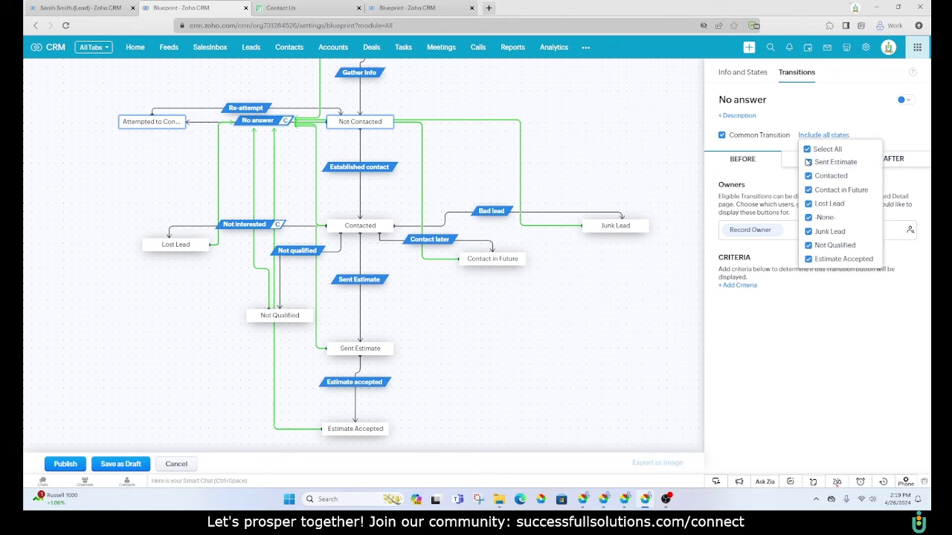
pyautogui.click(807, 151)
pyautogui.click(808, 190)
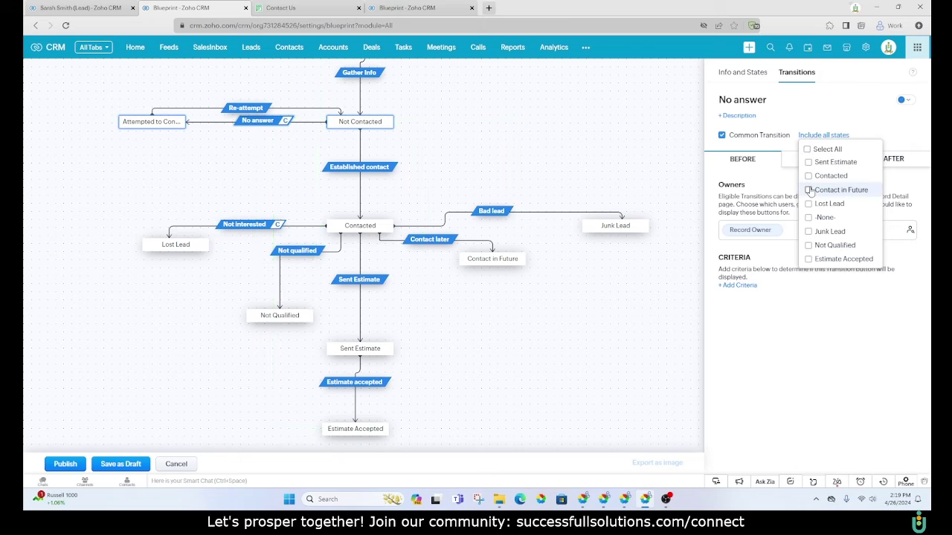
pyautogui.click(666, 354)
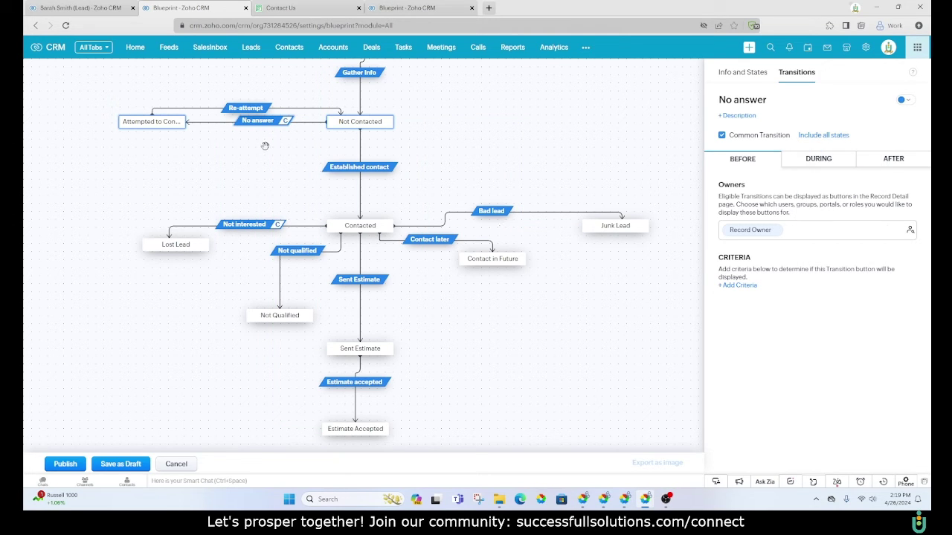
# Make Established contact a common transition that includes only the Contact in Future and Attempted to Contact states.
pyautogui.click(357, 170)
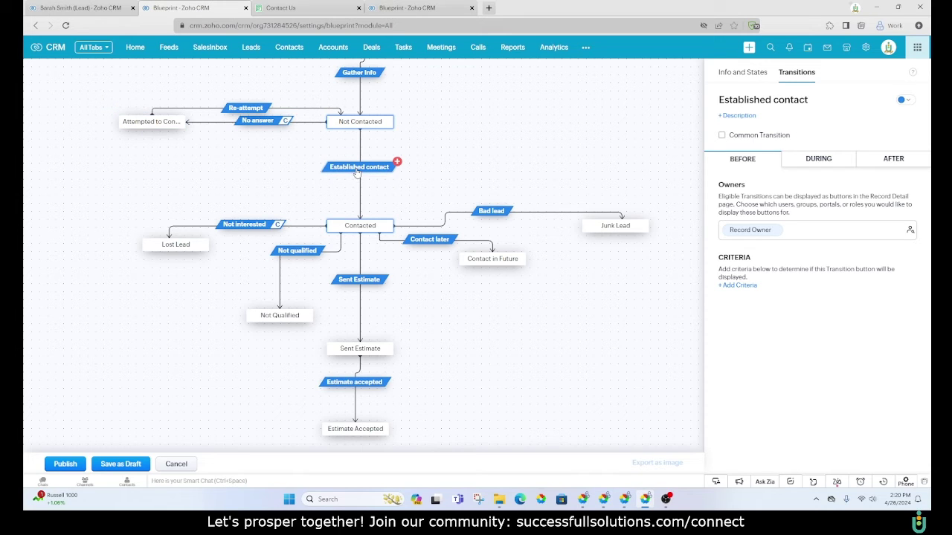
pyautogui.click(721, 135)
pyautogui.click(818, 137)
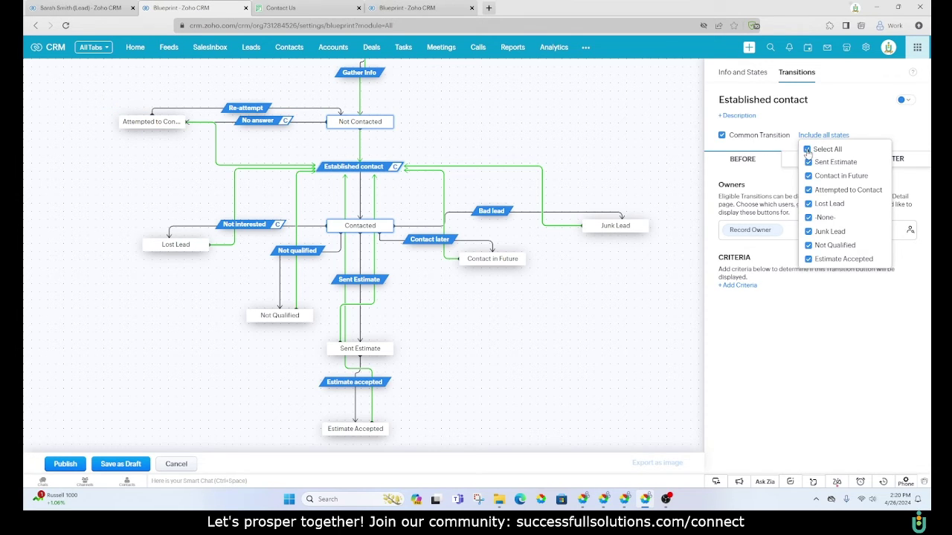
pyautogui.click(808, 149)
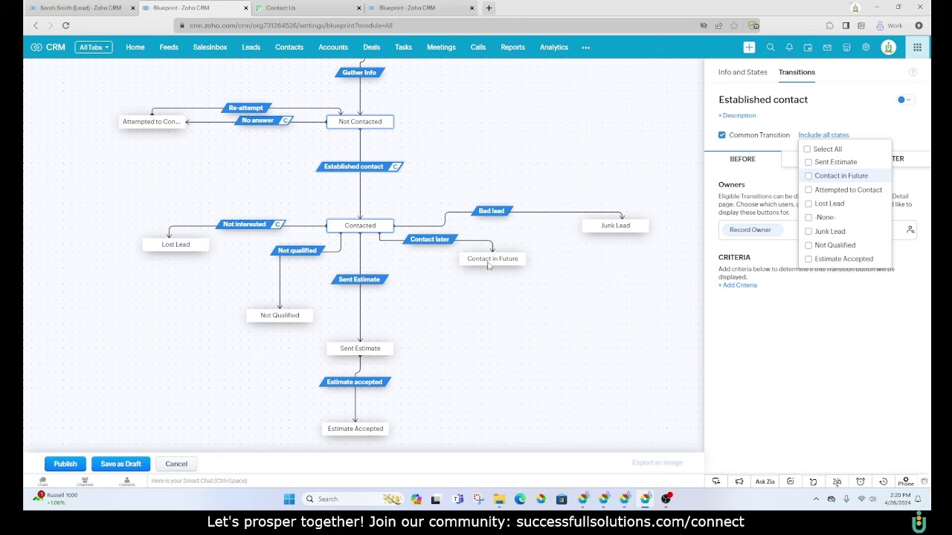
pyautogui.click(808, 176)
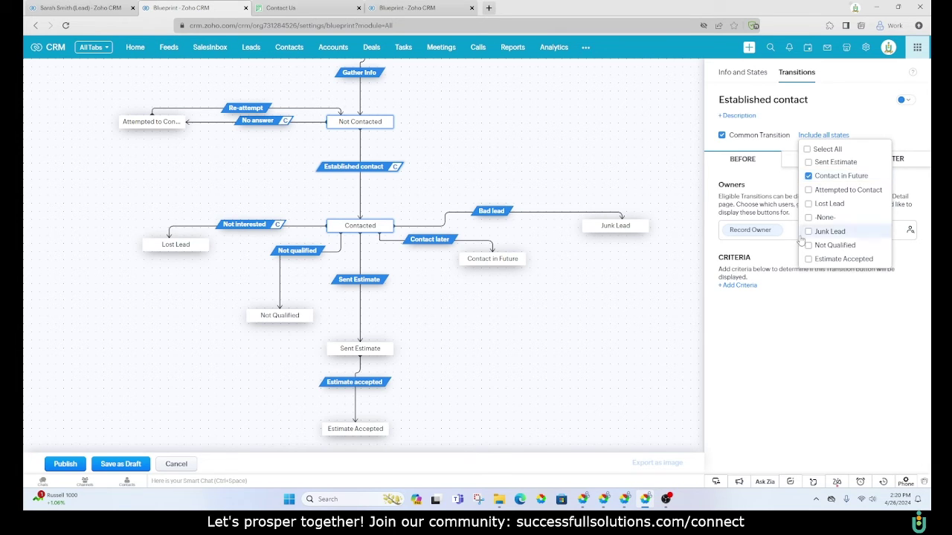
pyautogui.click(811, 190)
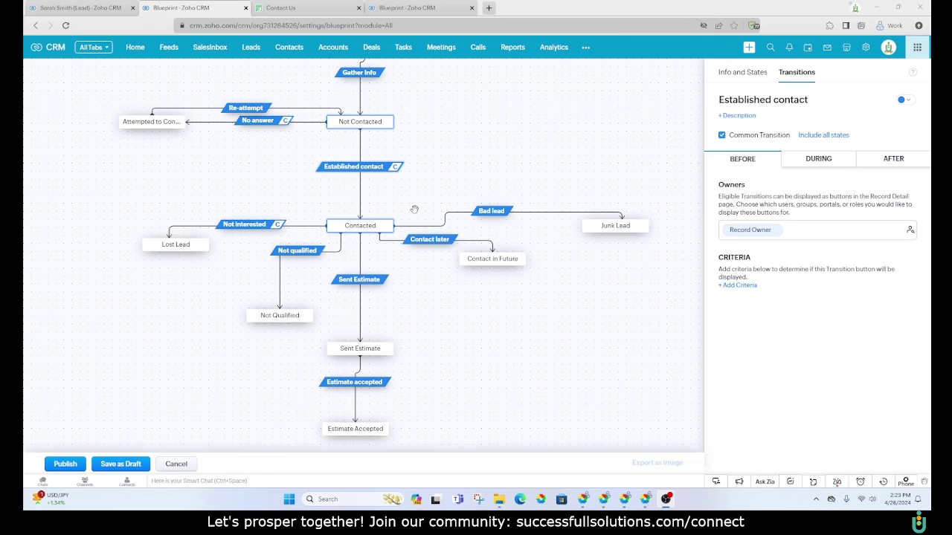
# Make notes mandatory in the During settings of the Established contact transition, and view its After actions.
pyautogui.moveTo(414, 210); pyautogui.dragTo(409, 187)
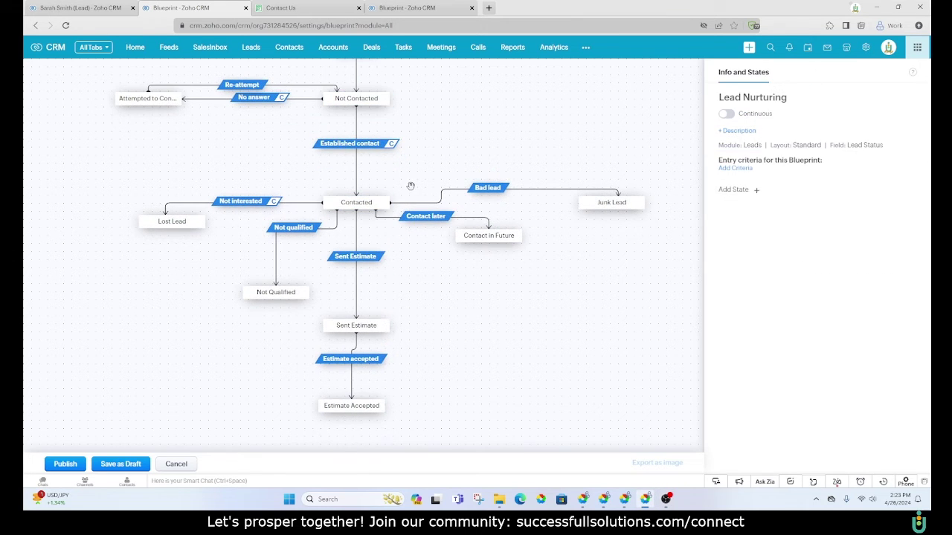
pyautogui.click(343, 146)
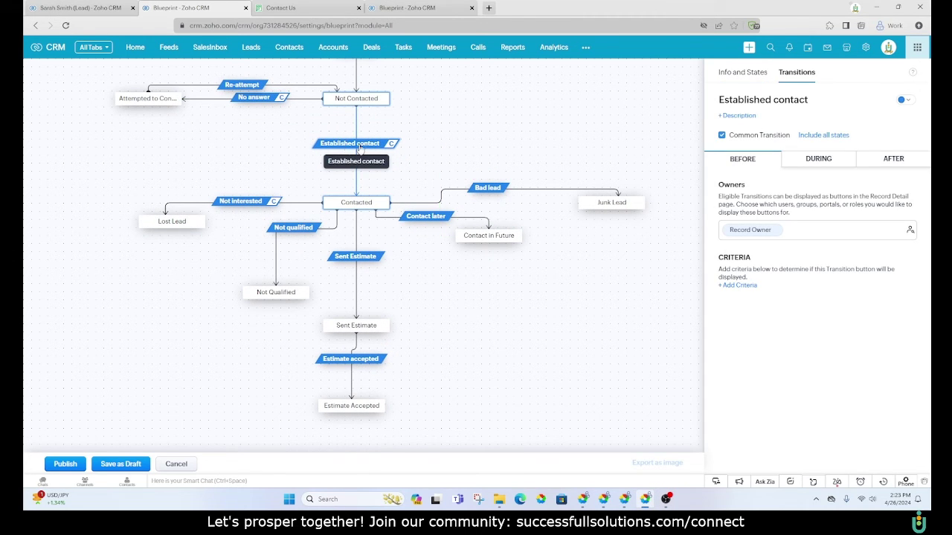
pyautogui.click(806, 166)
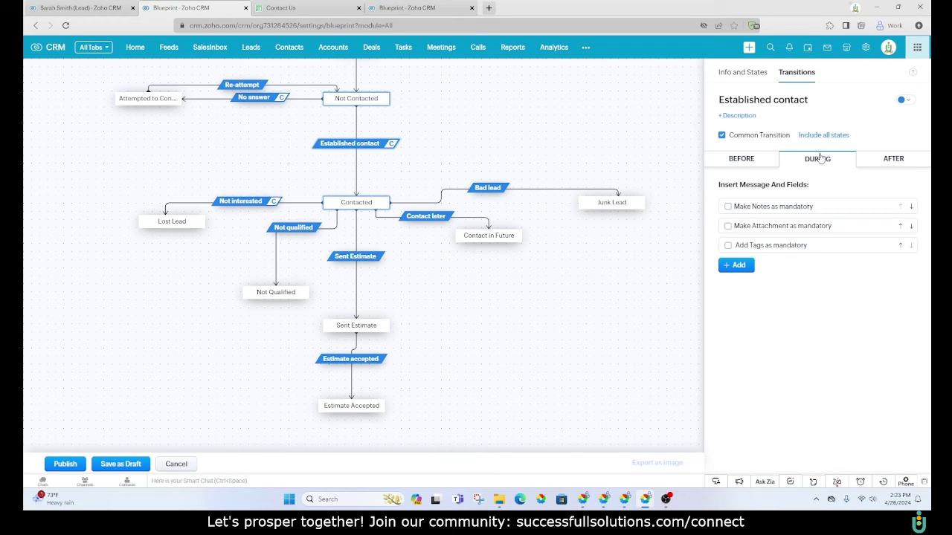
pyautogui.click(728, 206)
pyautogui.click(882, 165)
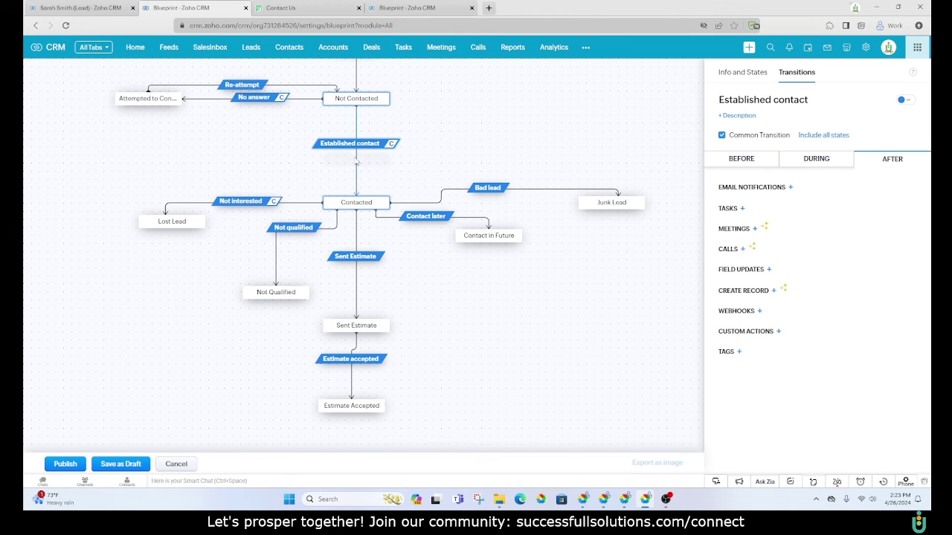
pyautogui.click(645, 278)
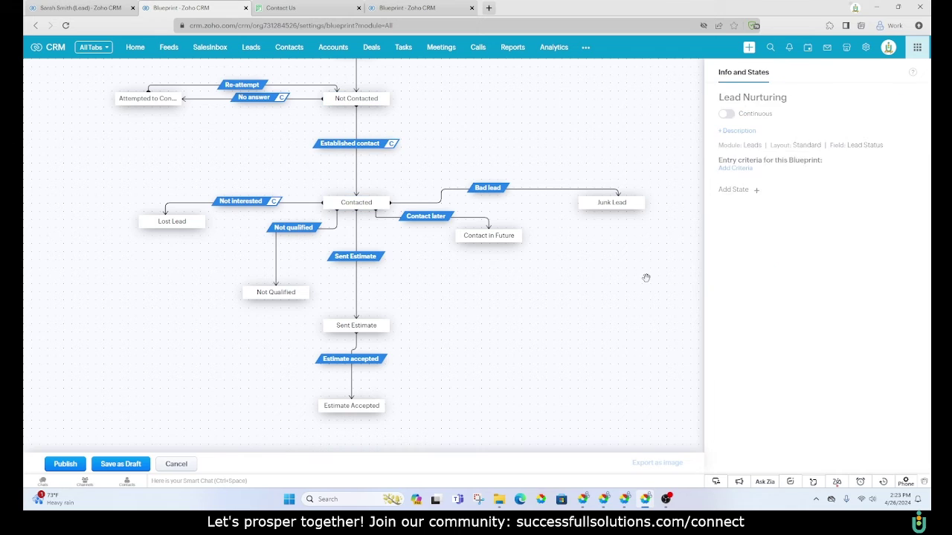
# Move the Contact in Future state farther right and down from Contacted, and bring up the already published version of the blueprint.
pyautogui.moveTo(489, 235); pyautogui.dragTo(569, 273)
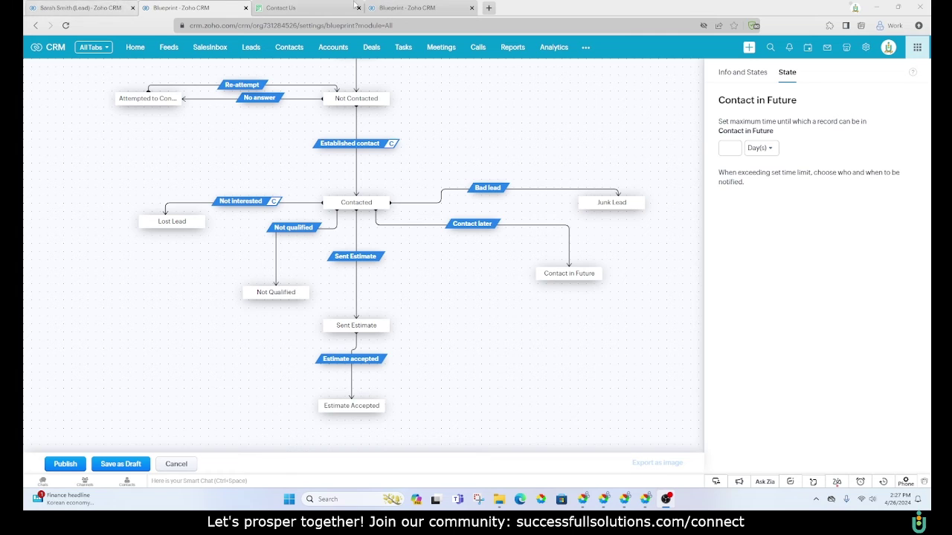
pyautogui.click(411, 8)
pyautogui.moveTo(482, 241); pyautogui.dragTo(470, 215)
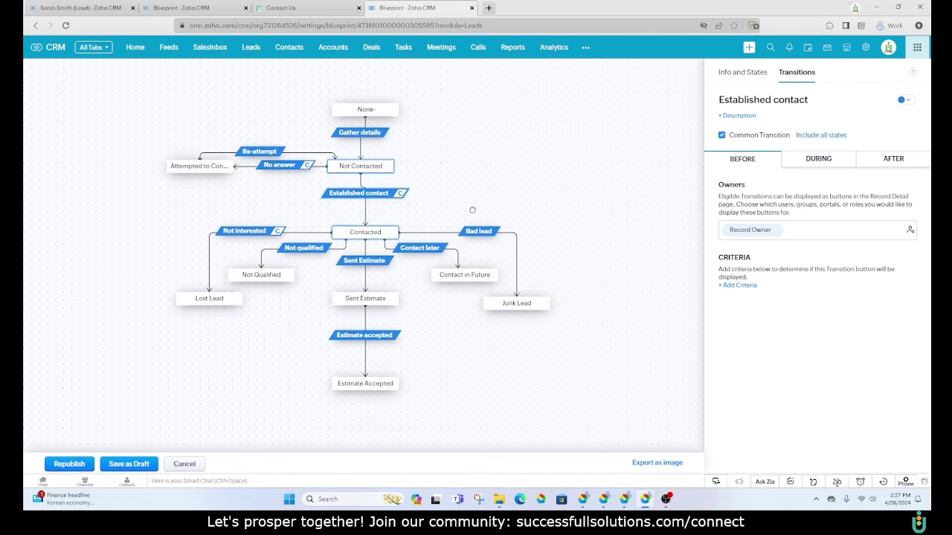
# Open the Sara's Cookies lead record, apply and save the No answer transition, and check its current state.
pyautogui.click(82, 8)
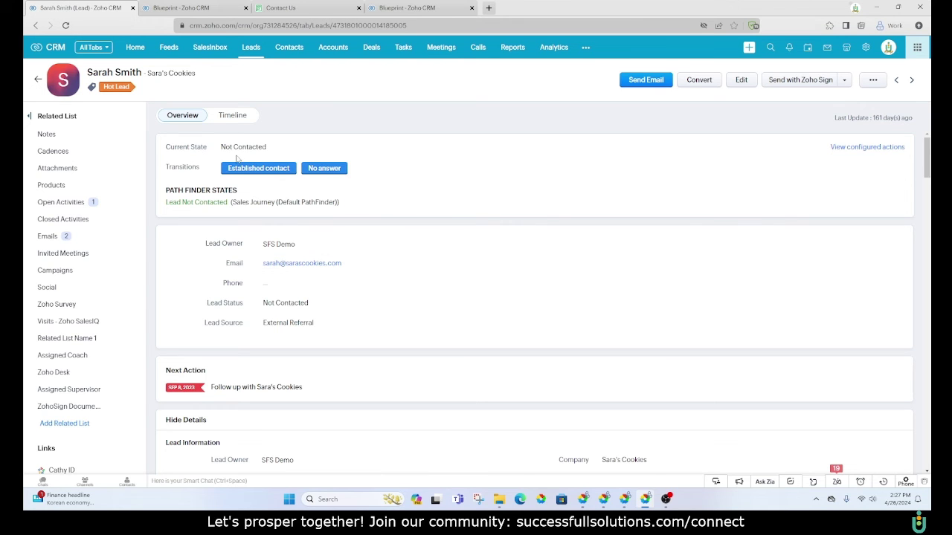
pyautogui.click(325, 173)
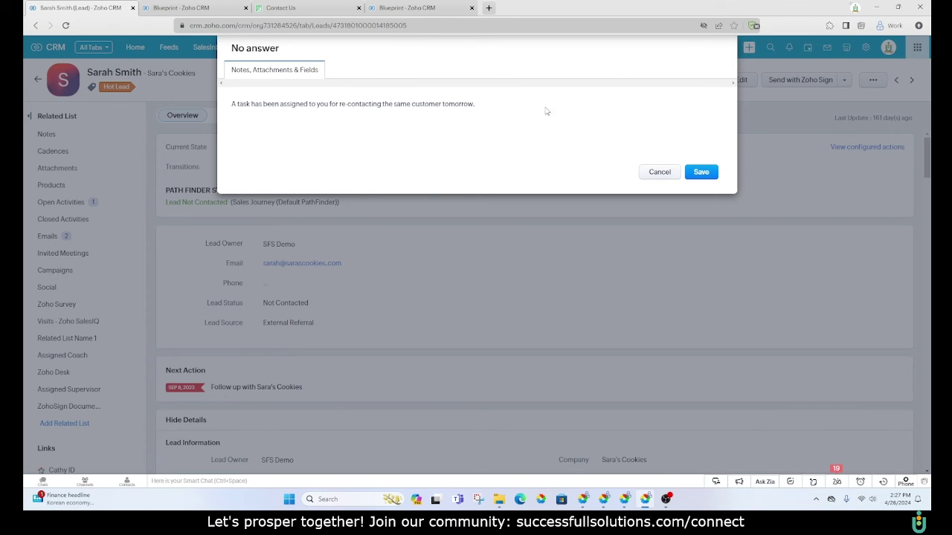
pyautogui.click(710, 175)
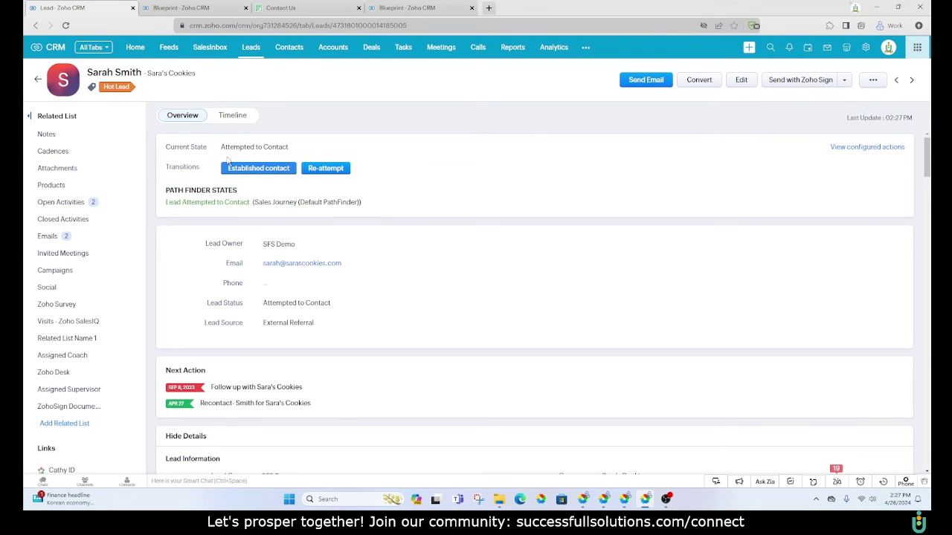
pyautogui.moveTo(221, 146); pyautogui.dragTo(309, 150)
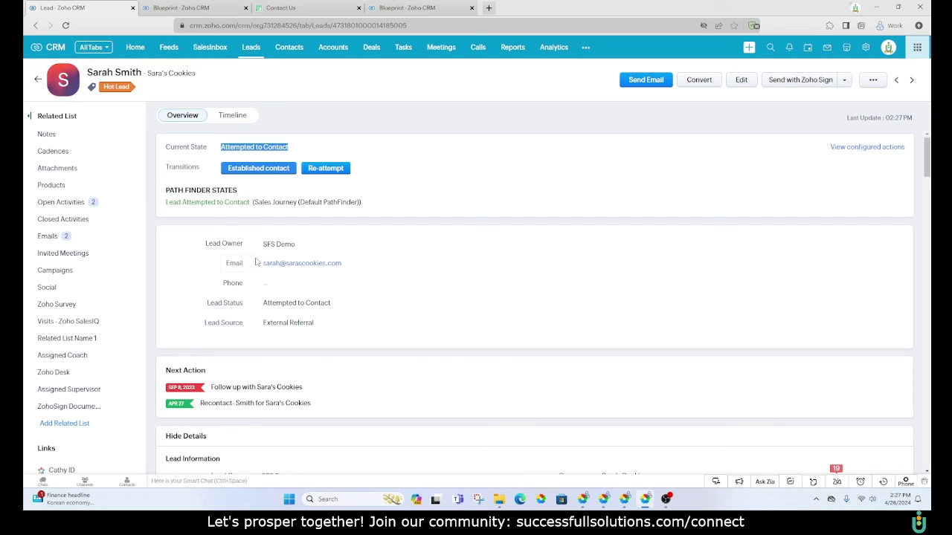
pyautogui.click(409, 157)
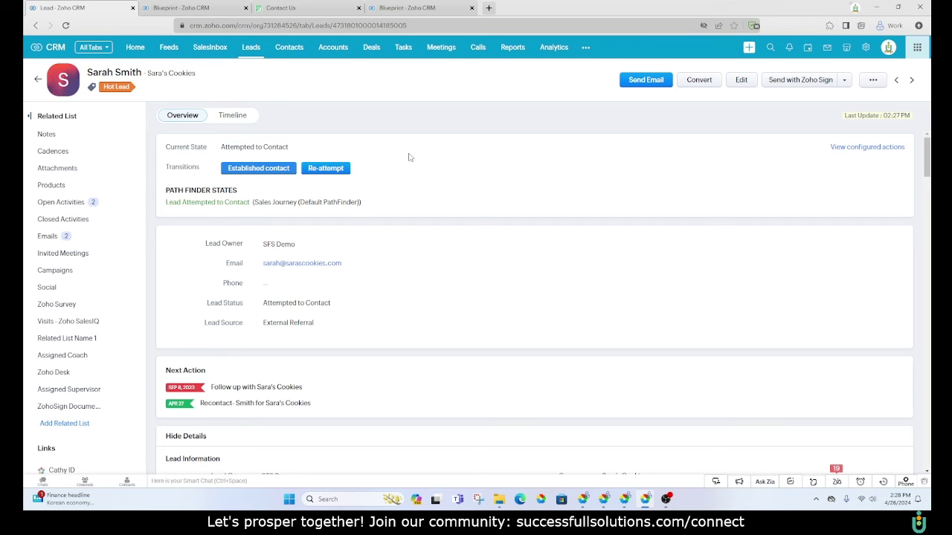
# Apply and save the Established contact transition on the lead, and check its current state.
pyautogui.click(241, 170)
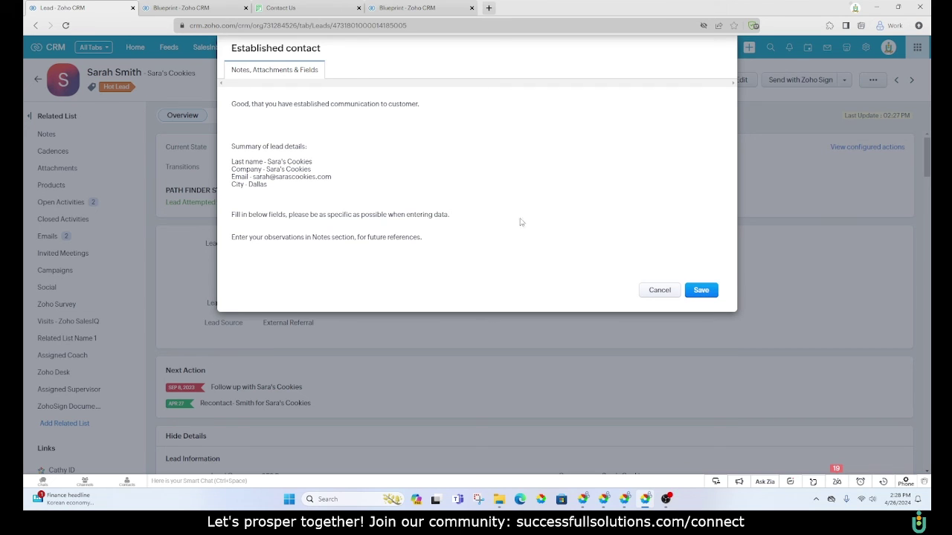
pyautogui.click(708, 293)
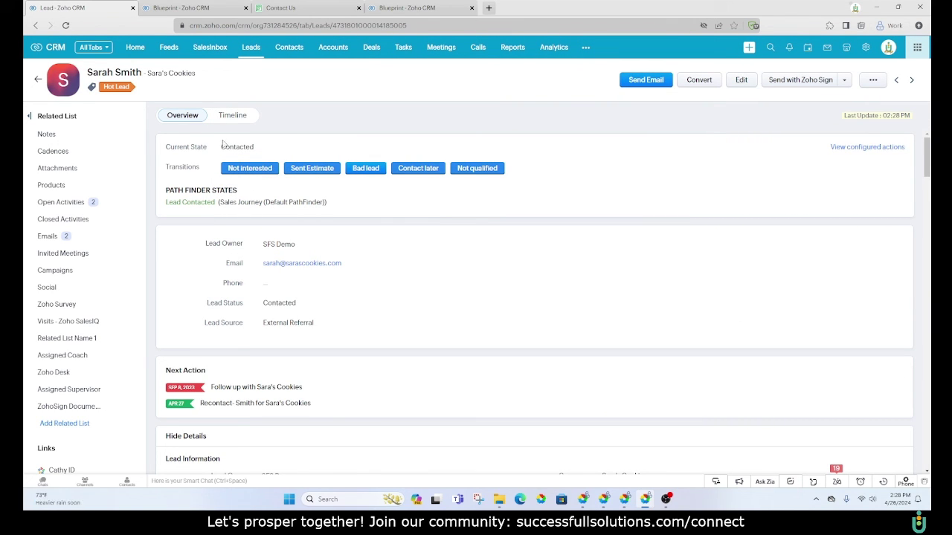
pyautogui.doubleClick(277, 143)
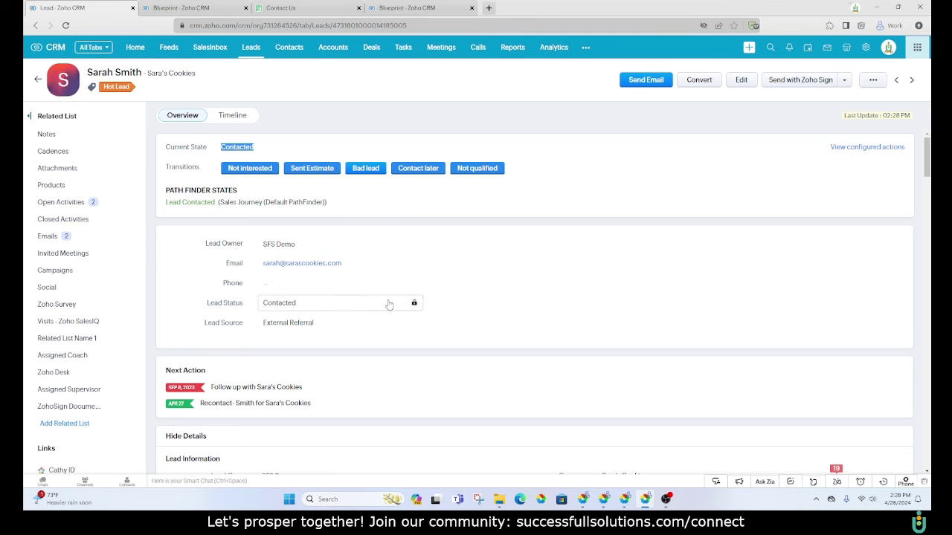
# Apply the Sent Estimate transition on the lead, filling in the required notes and saving.
pyautogui.click(312, 171)
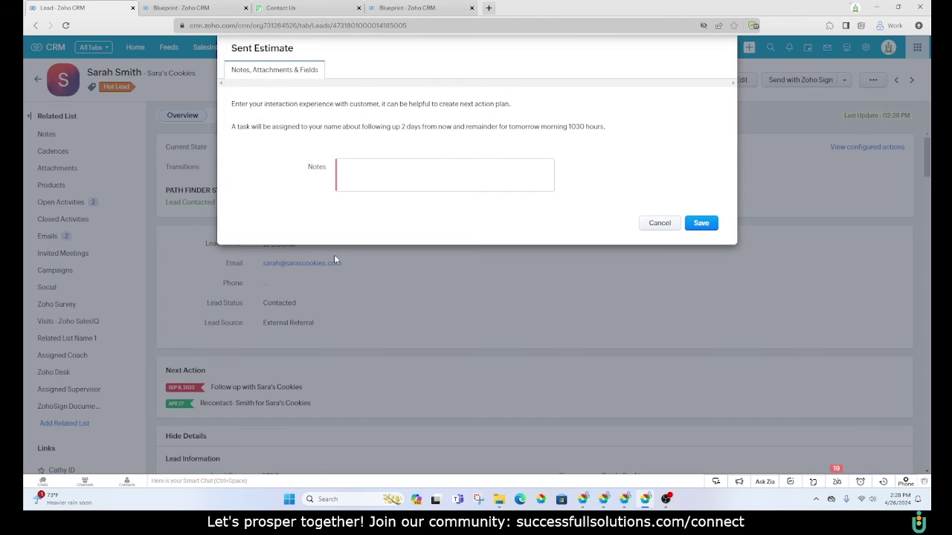
pyautogui.click(423, 166)
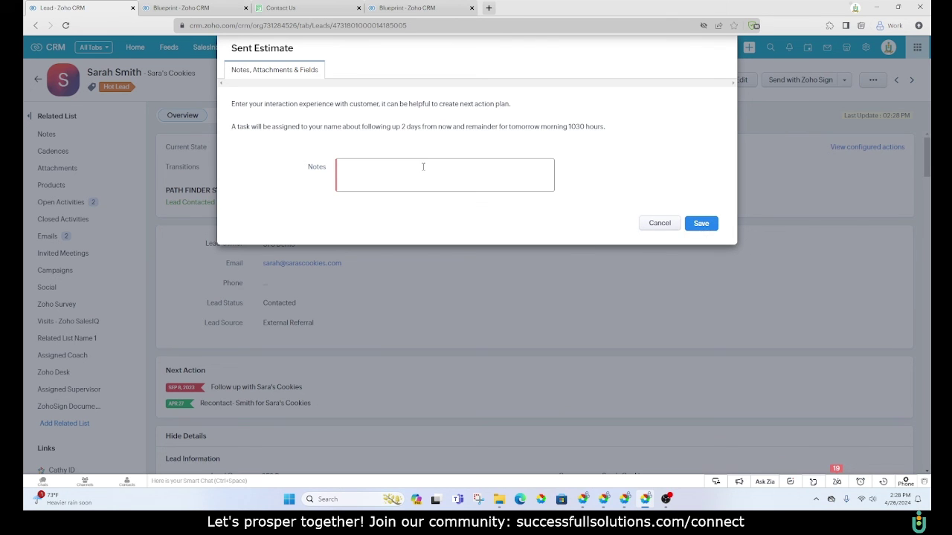
pyautogui.click(700, 223)
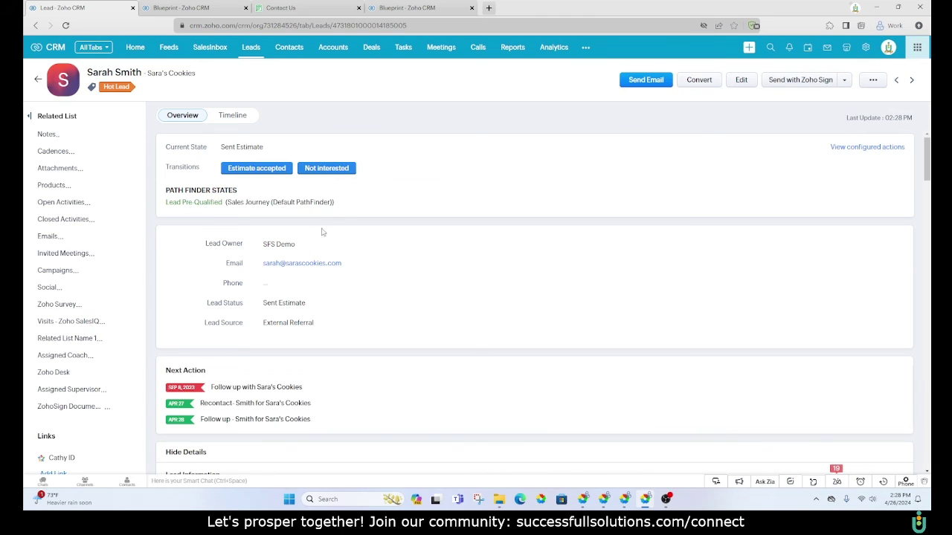